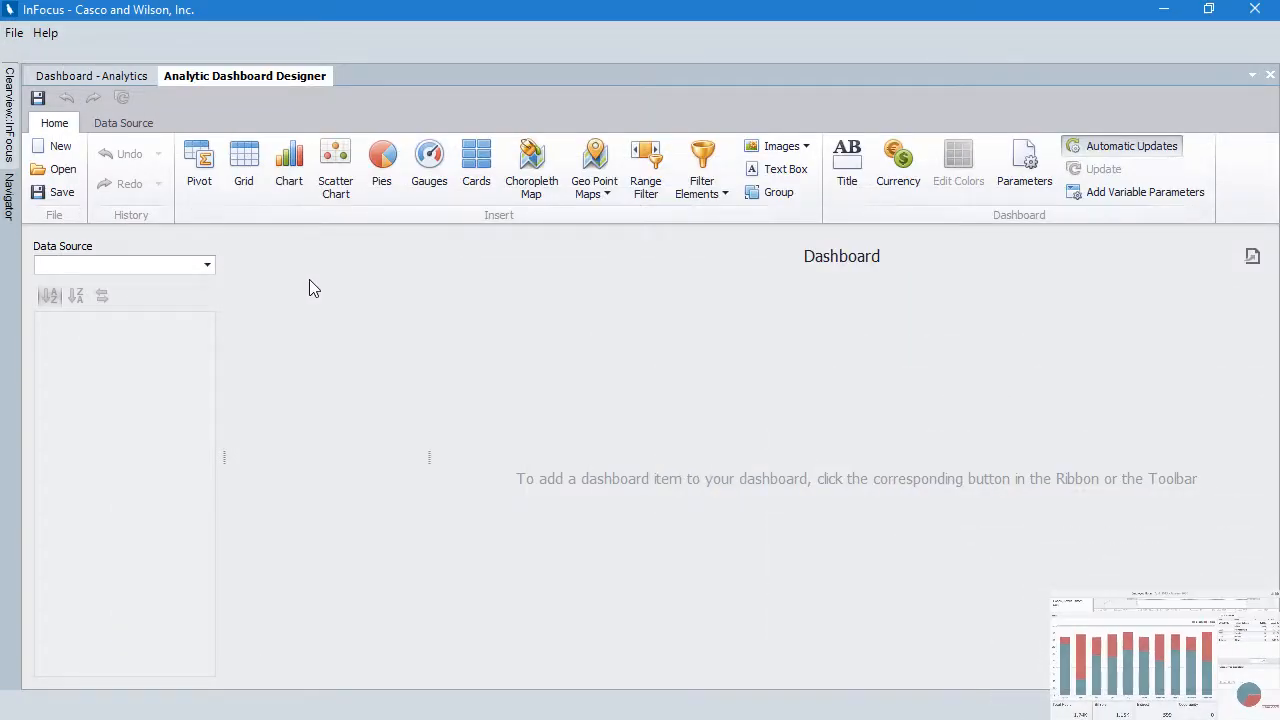
# Start a new dashboard on the InFocus data source and add the Employee Stats by Month analytic model
pyautogui.click(57, 169)
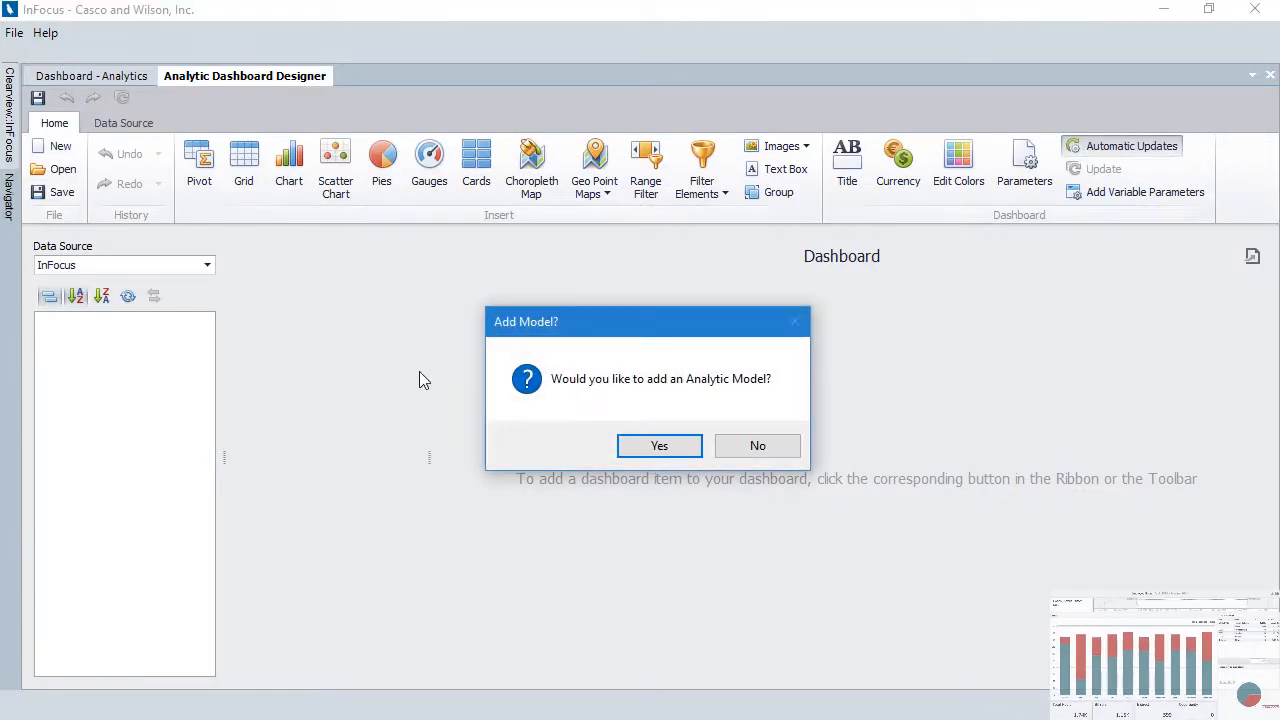
pyautogui.click(655, 444)
pyautogui.click(848, 601)
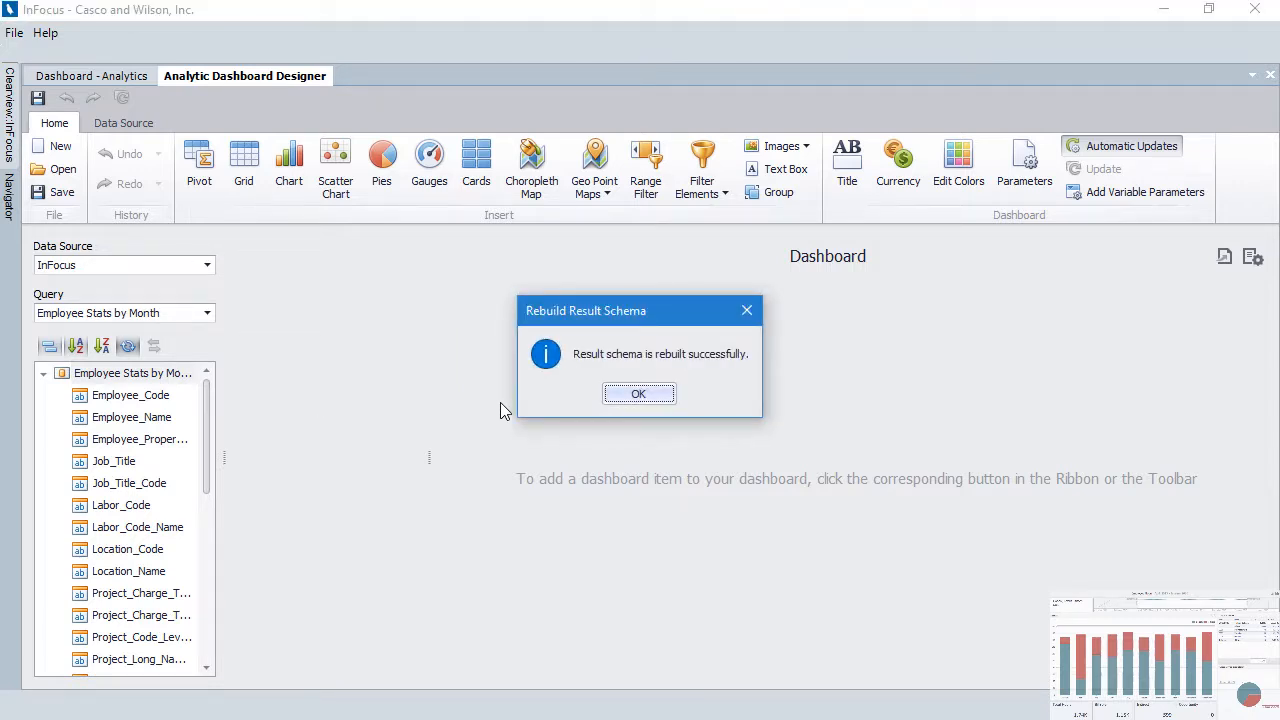
pyautogui.click(638, 394)
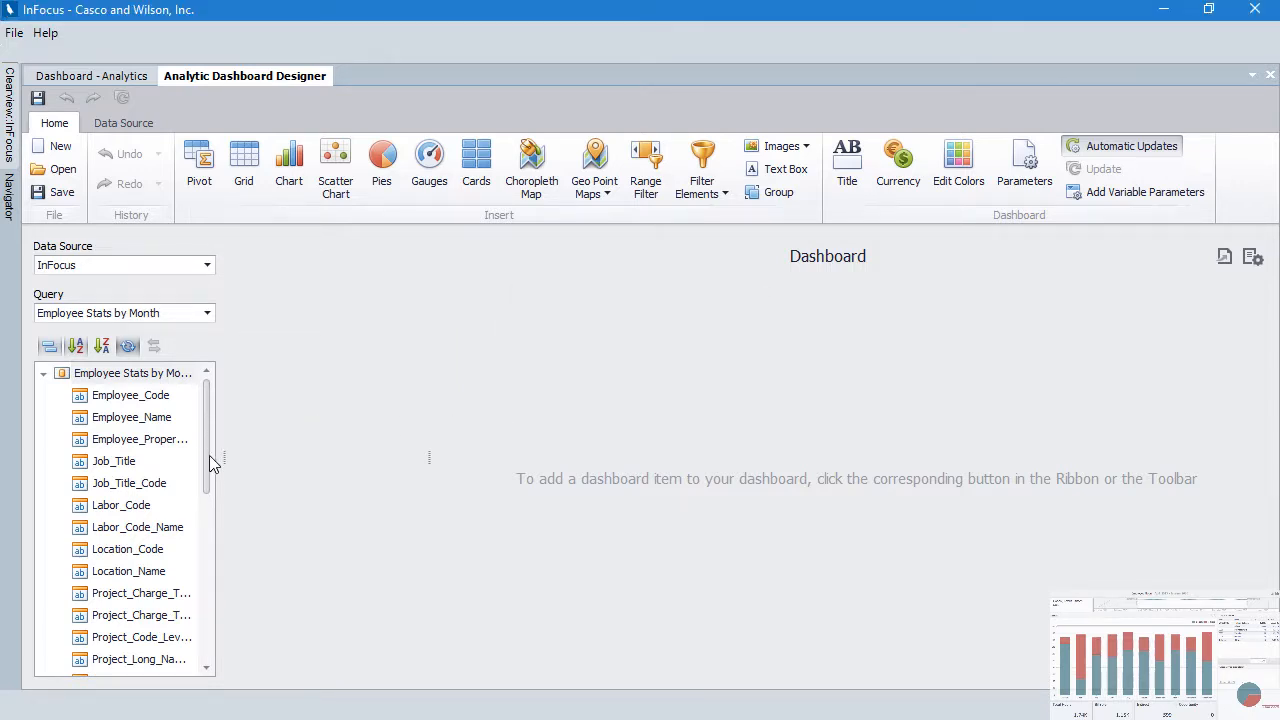
# Insert a chart with Hours as its value and Transaction_Date grouped by month as its argument
pyautogui.scroll(-3, 210, 505)
pyautogui.scroll(3, 210, 505)
pyautogui.click(289, 160)
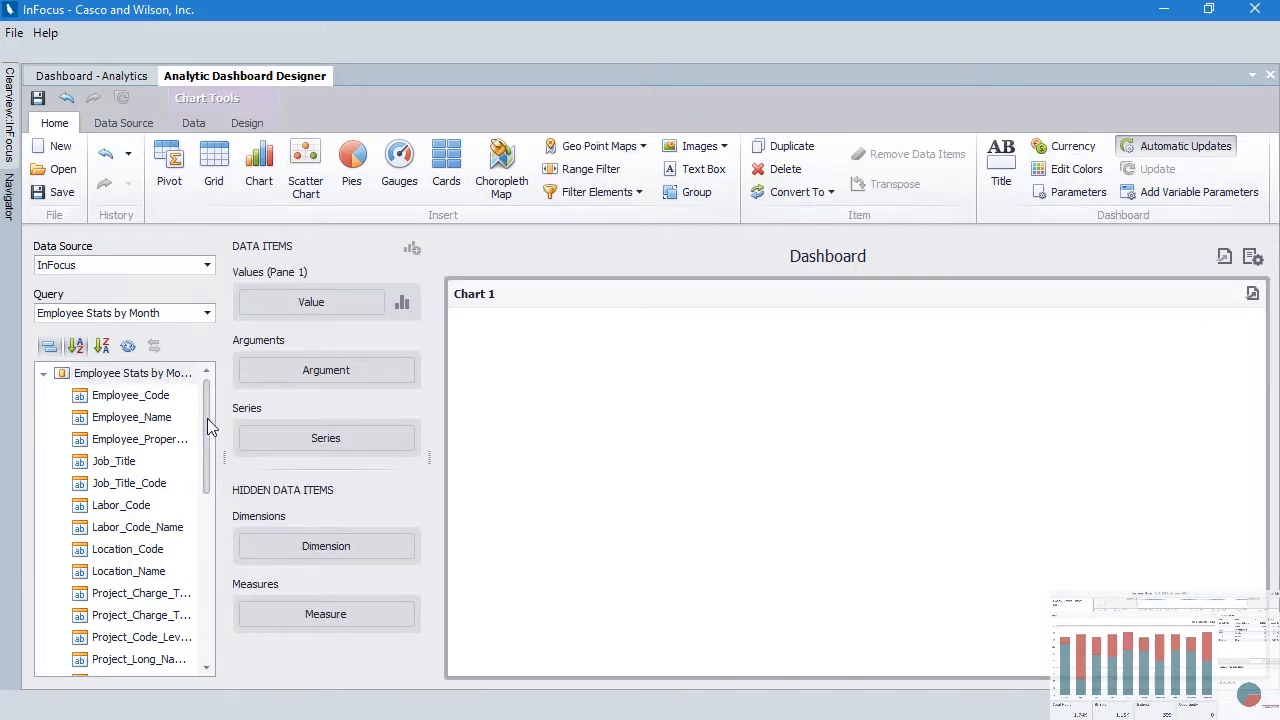
pyautogui.scroll(-3, 208, 500)
pyautogui.moveTo(113, 594); pyautogui.dragTo(318, 303)
pyautogui.moveTo(152, 552); pyautogui.dragTo(308, 410)
pyautogui.click(388, 414)
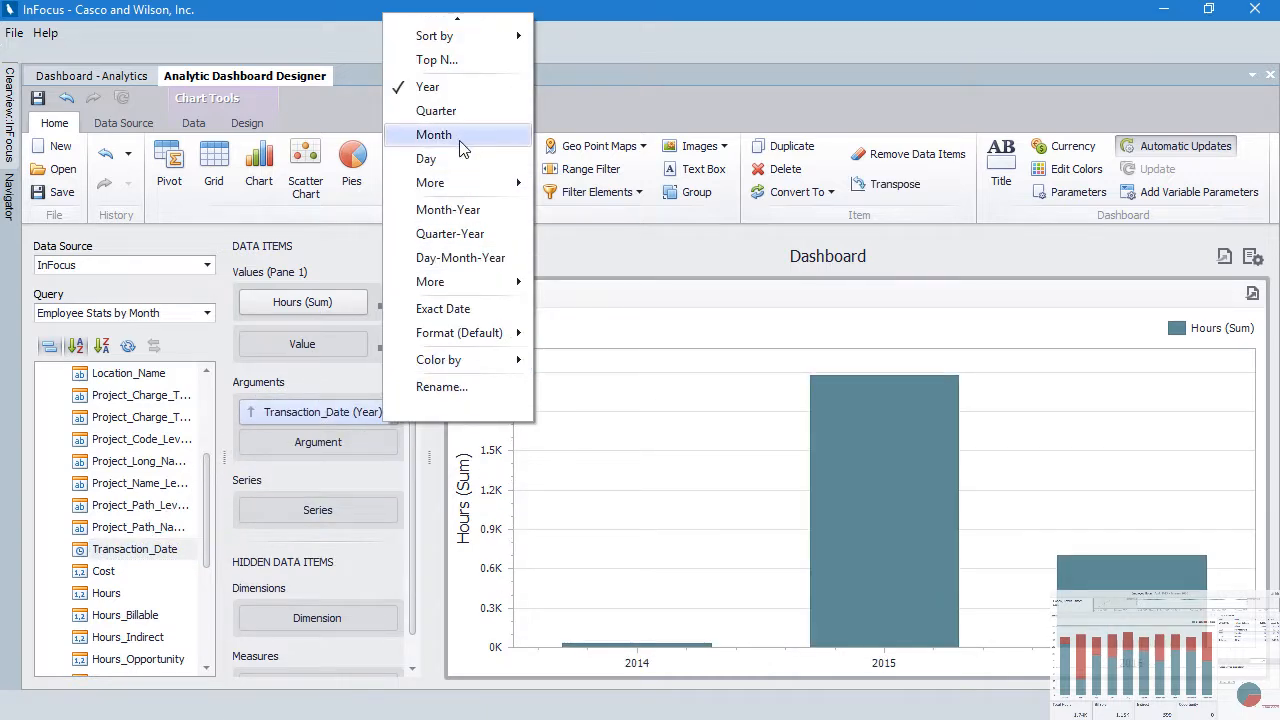
pyautogui.click(432, 132)
# Split the chart into series by Project_Charge_Type and change its series type to stacked bars
pyautogui.moveTo(172, 400); pyautogui.dragTo(262, 517)
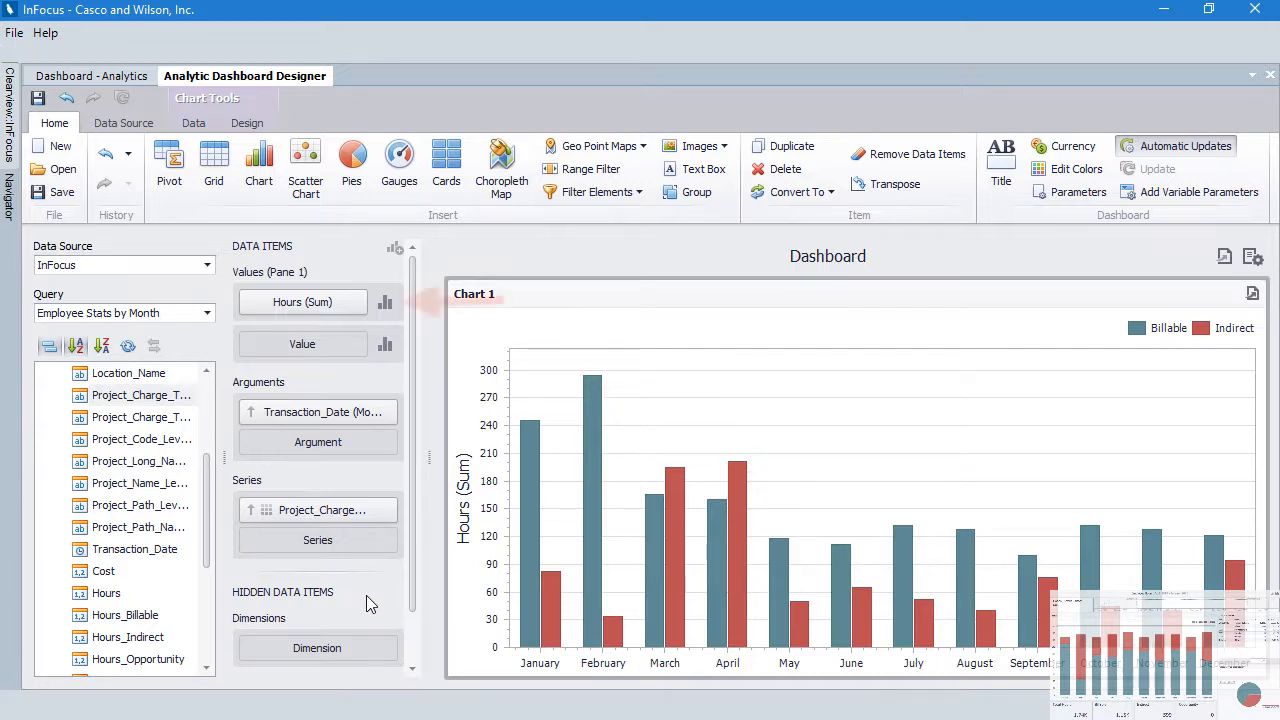
pyautogui.click(385, 303)
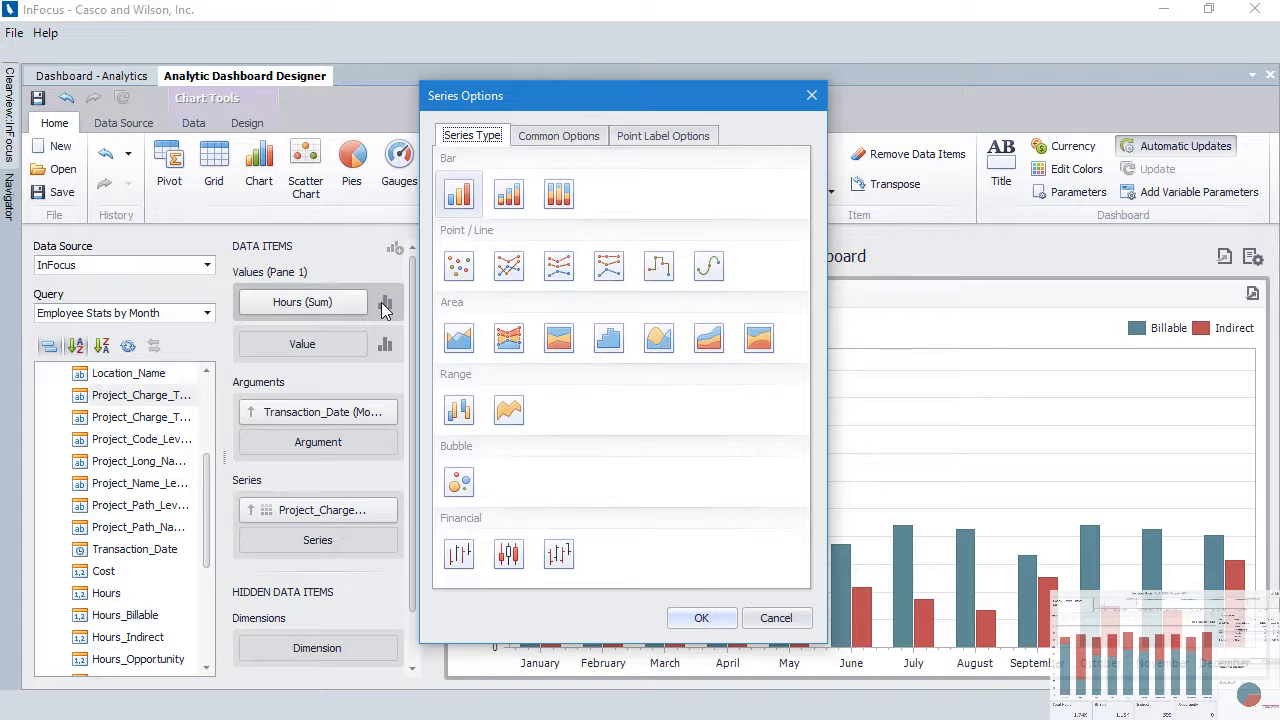
pyautogui.click(508, 194)
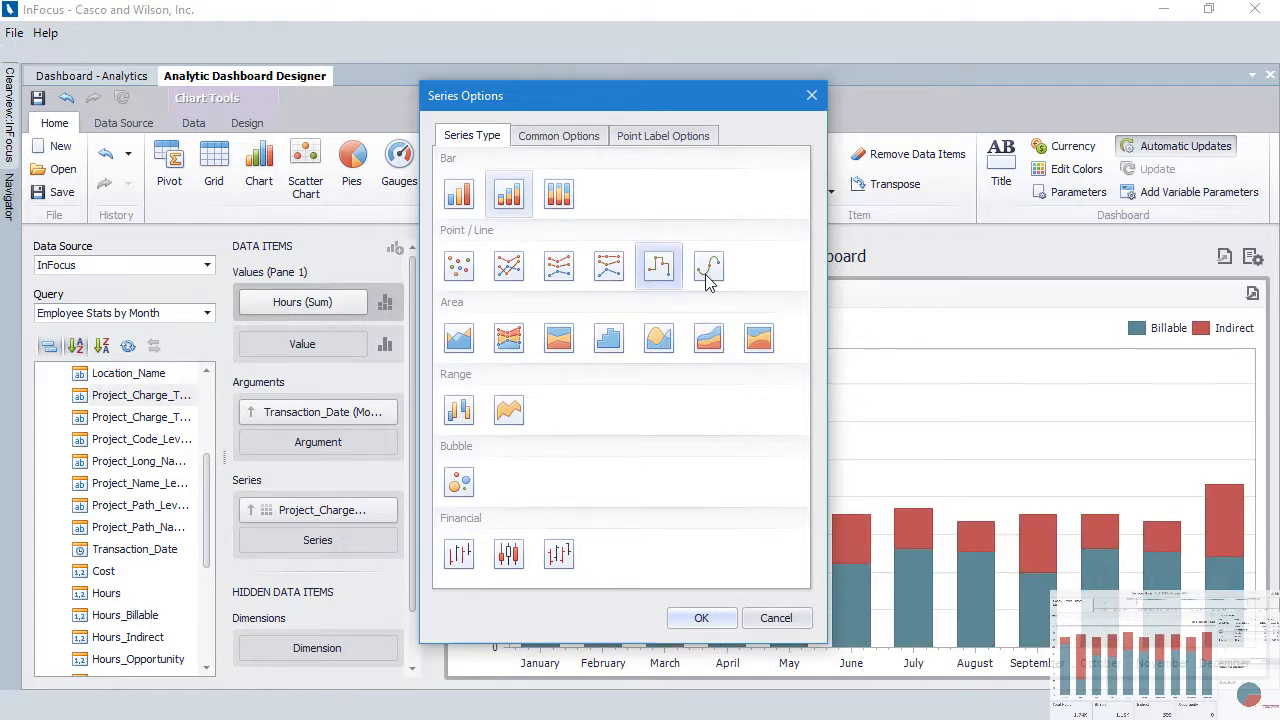
pyautogui.click(701, 617)
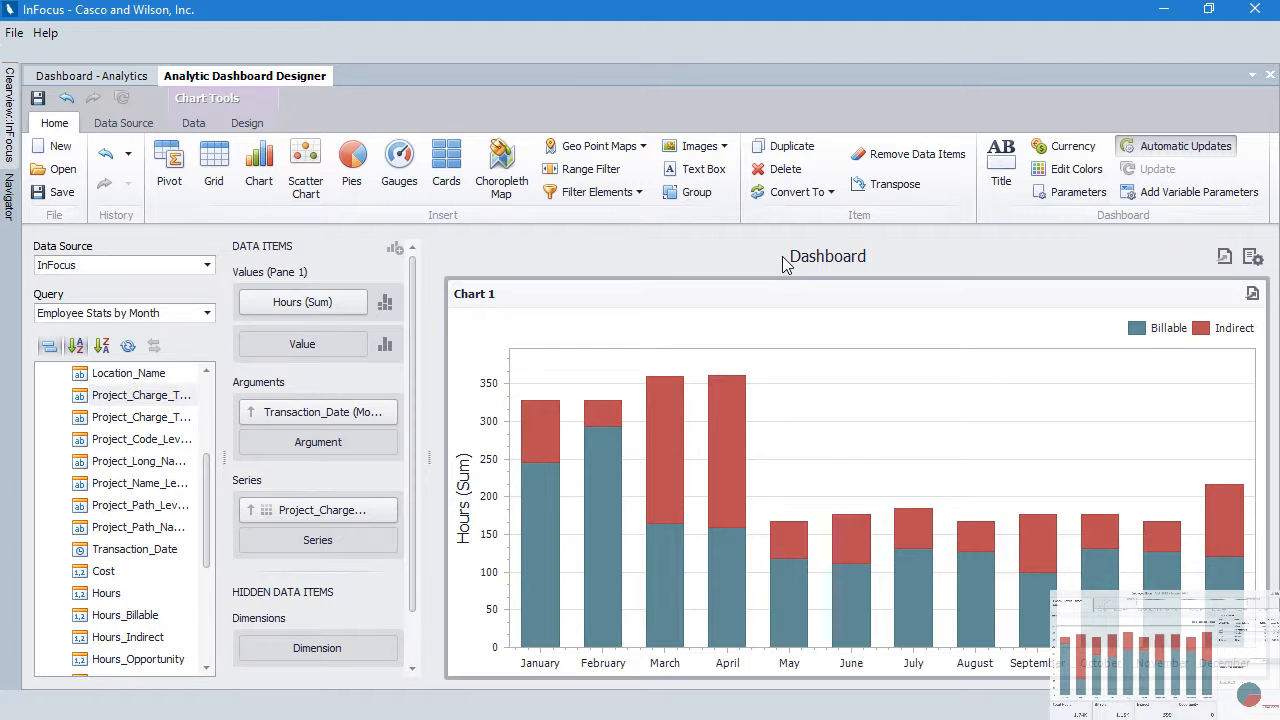
# Insert a grid with Project_Path_Level_1, Project_Name_Level_1 and Hours as its columns
pyautogui.click(213, 163)
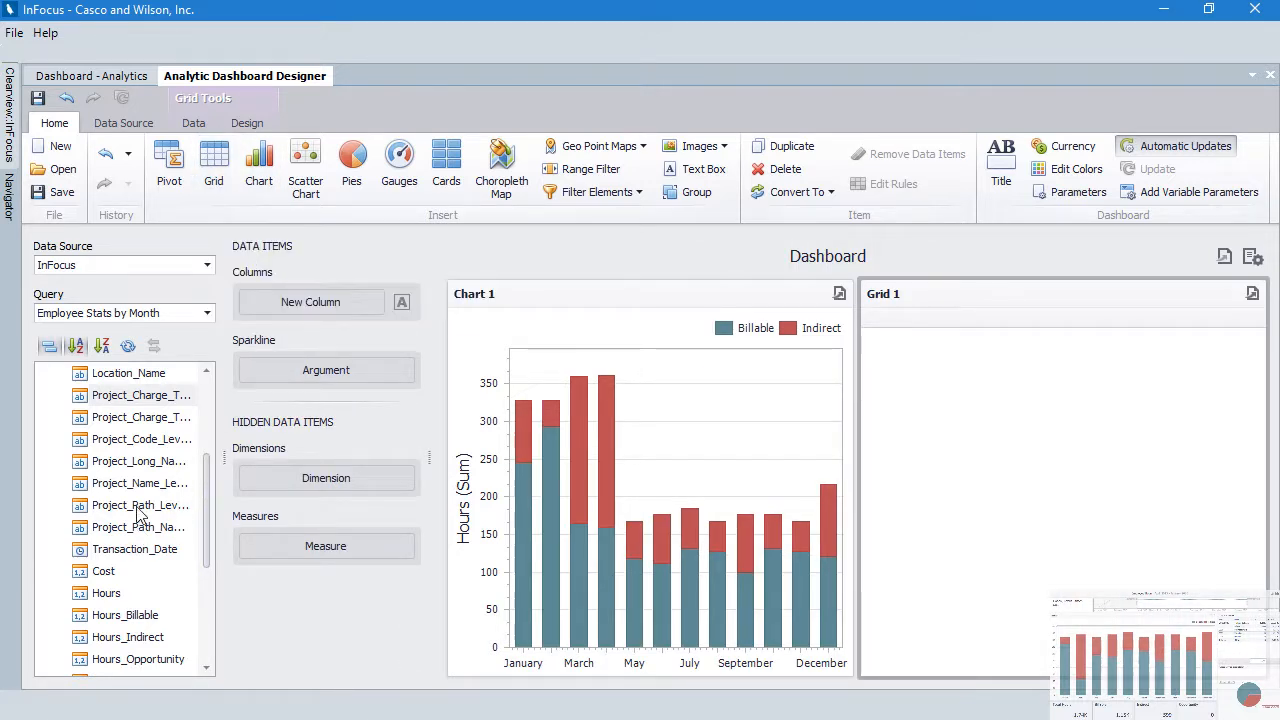
pyautogui.moveTo(140, 506); pyautogui.dragTo(298, 312)
pyautogui.moveTo(140, 483); pyautogui.dragTo(288, 349)
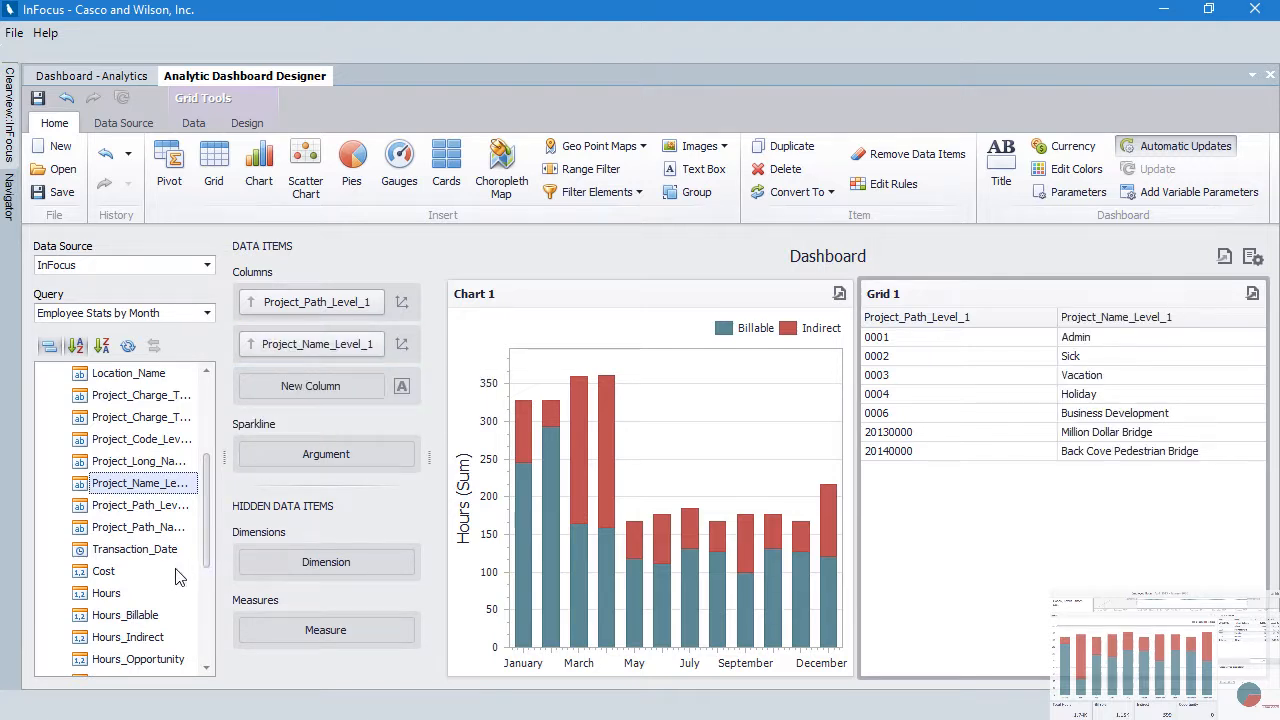
pyautogui.moveTo(106, 593); pyautogui.dragTo(324, 400)
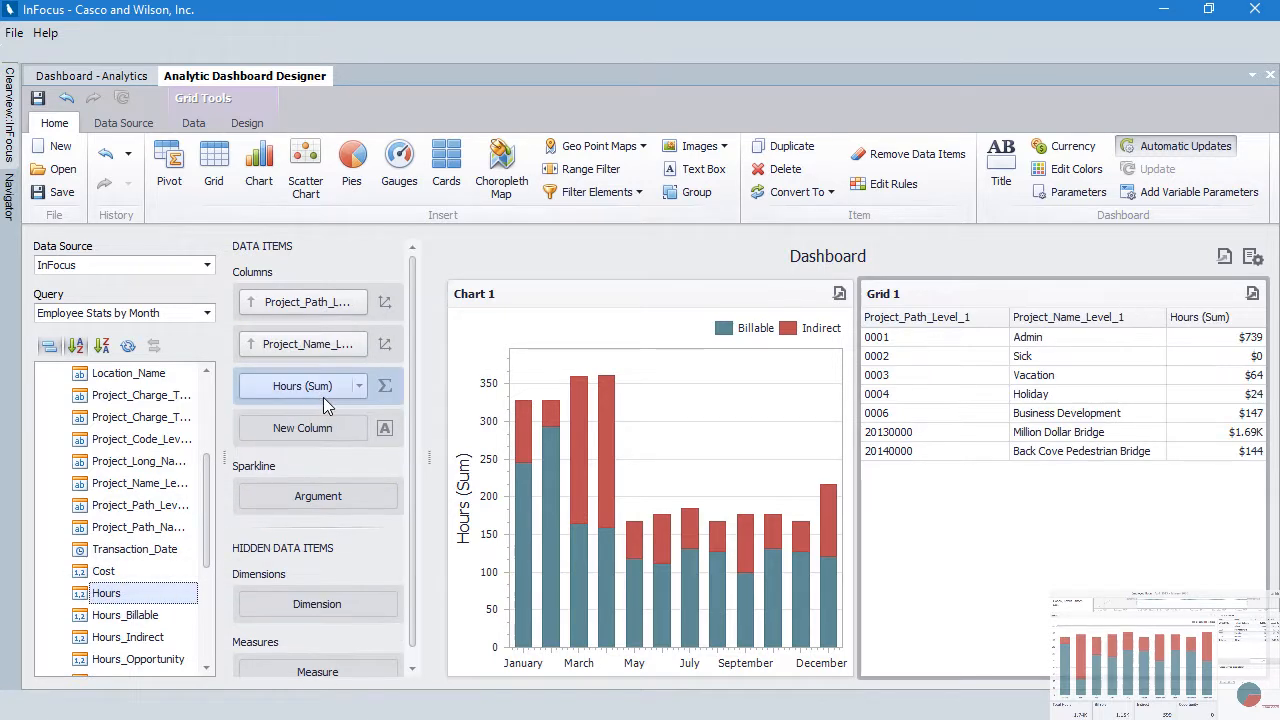
# Set the format type of the grid's Hours column to Number
pyautogui.click(355, 387)
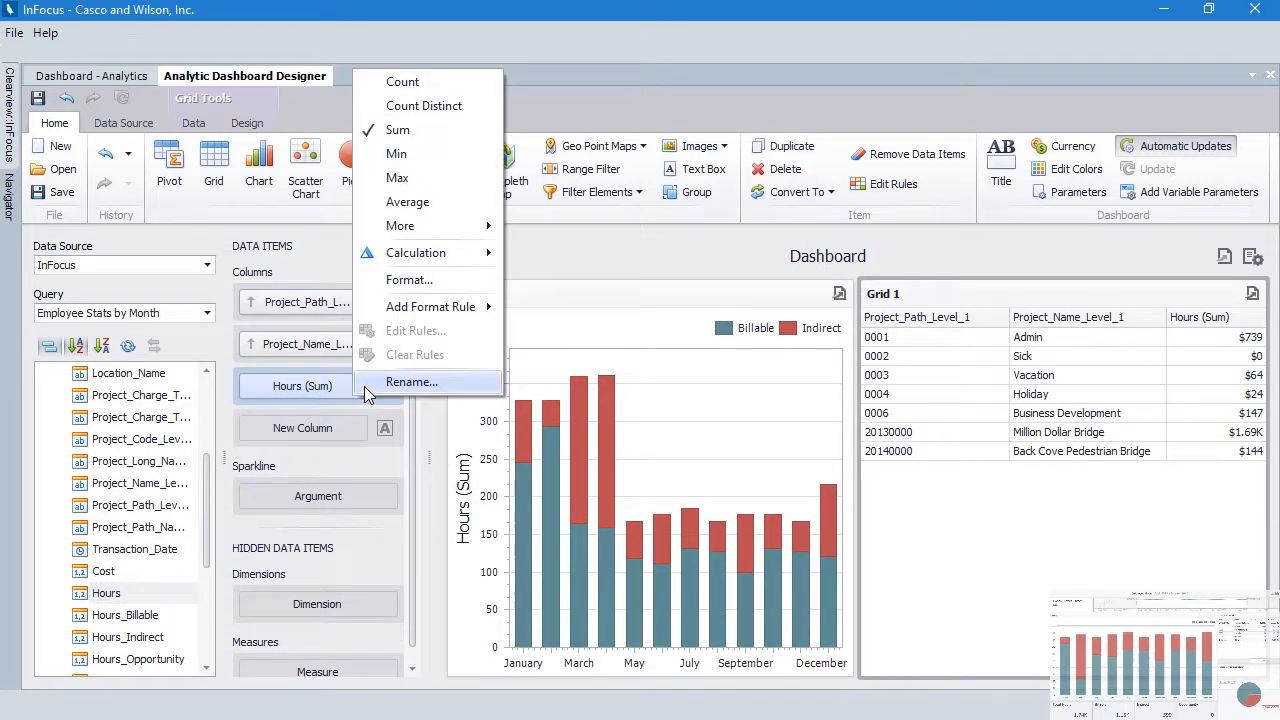
pyautogui.click(432, 282)
pyautogui.click(634, 252)
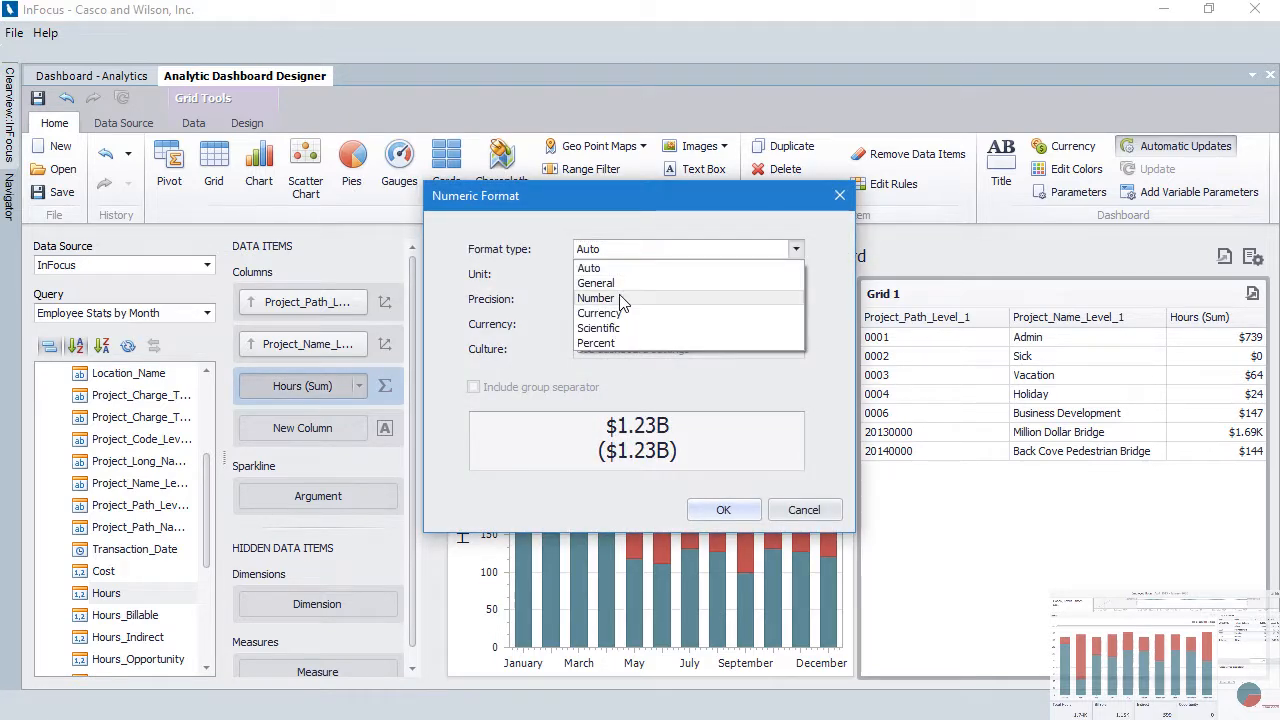
pyautogui.click(622, 298)
pyautogui.click(720, 511)
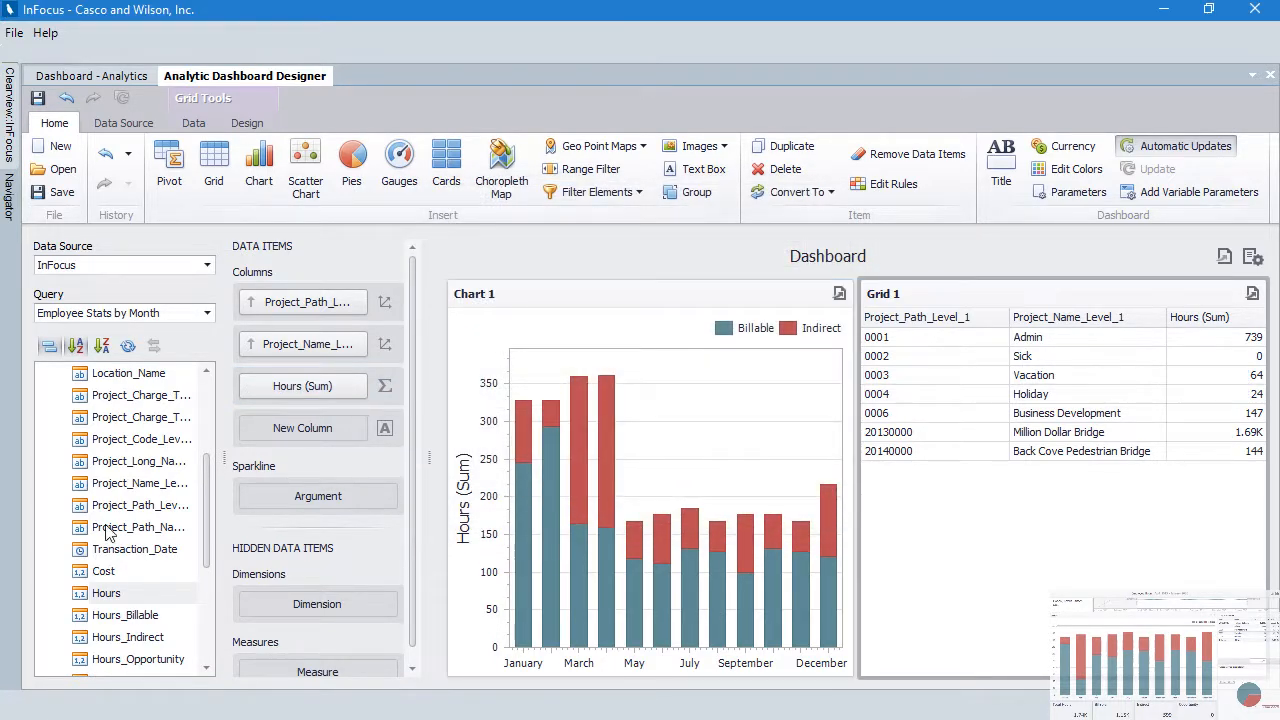
# Add a second Hours column calculated as a percentage of the total, and add Project_Charge_Type as a hidden measure of the grid
pyautogui.moveTo(105, 593); pyautogui.dragTo(330, 432)
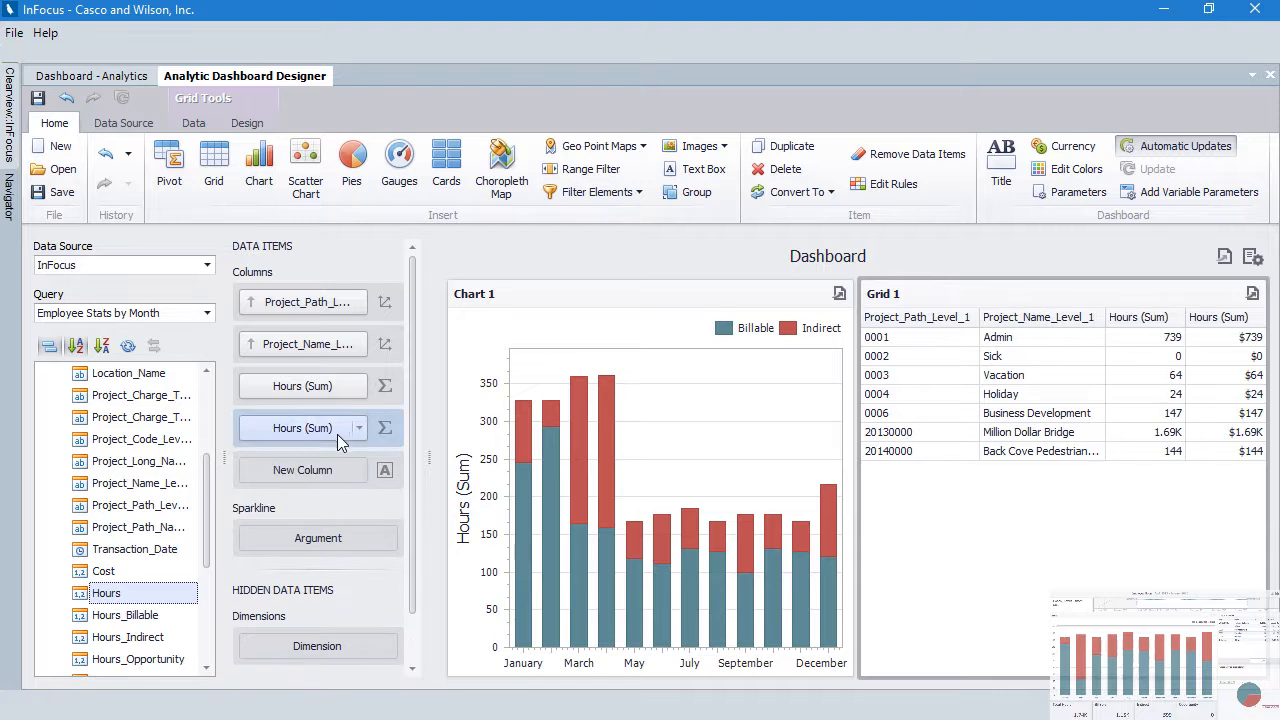
pyautogui.click(357, 428)
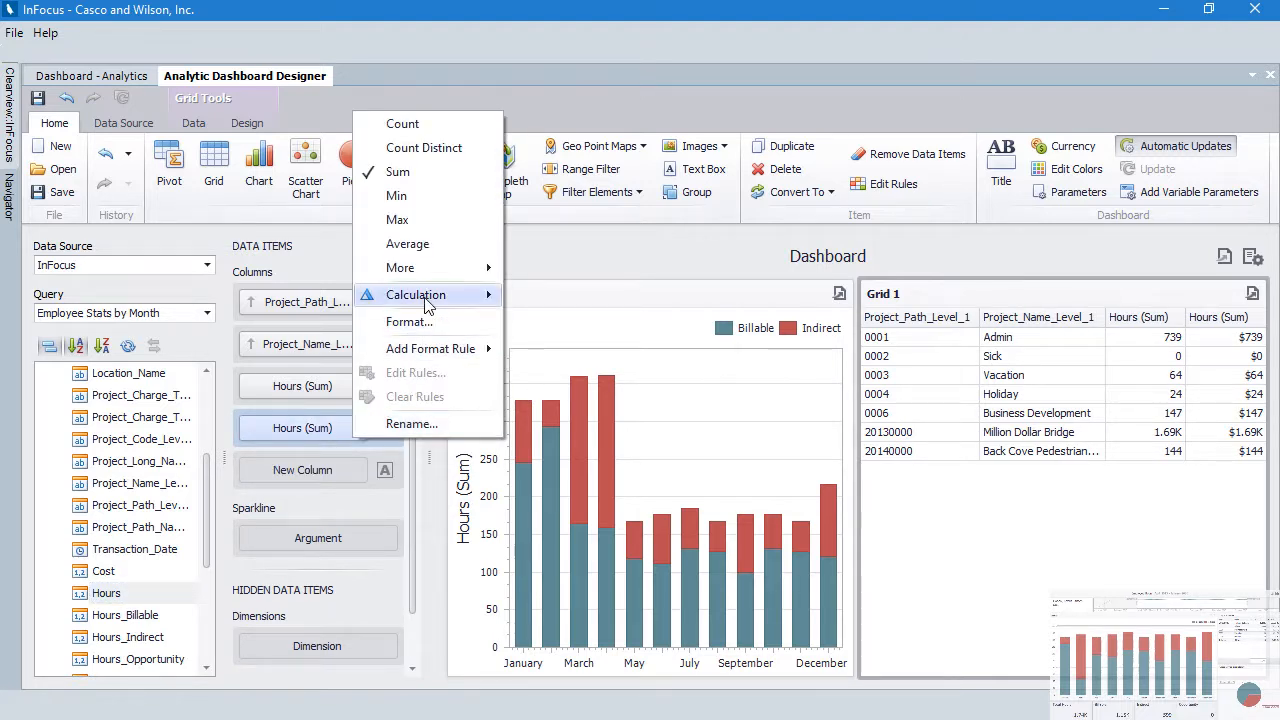
pyautogui.moveTo(429, 297)
pyautogui.click(545, 323)
pyautogui.moveTo(140, 395); pyautogui.dragTo(327, 656)
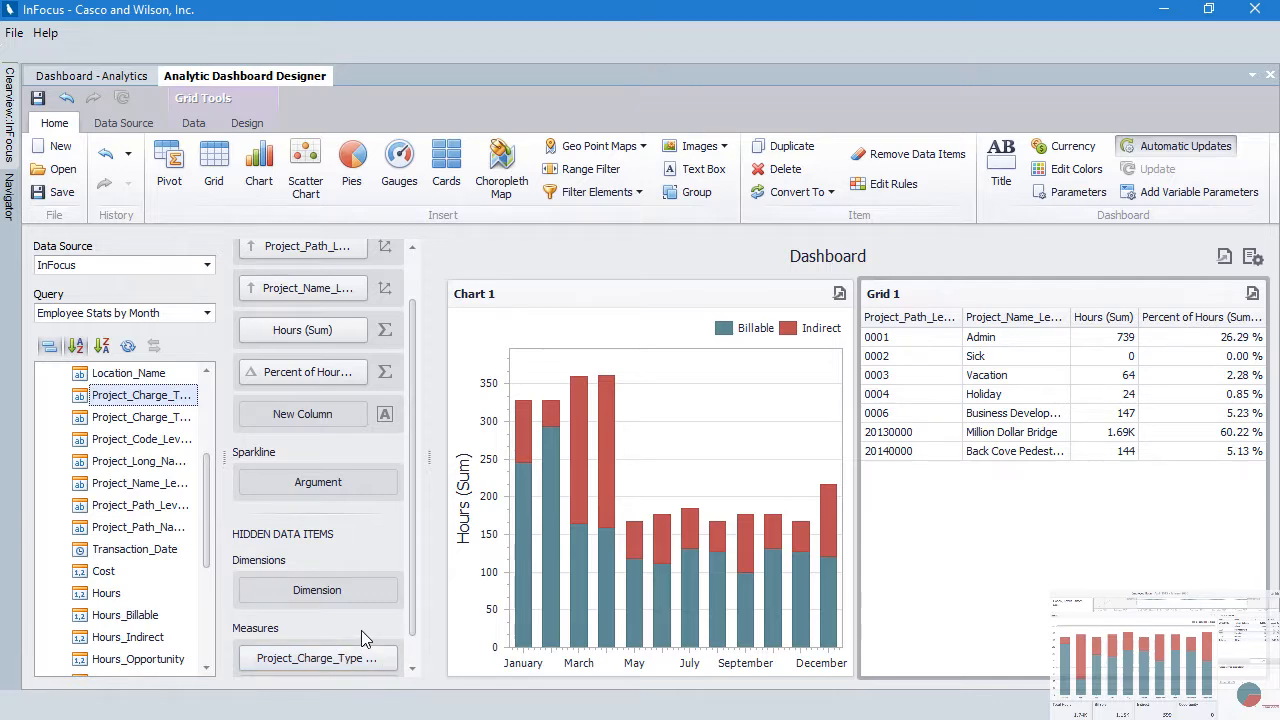
# Limit the Project_Path_Level_1 column to the top 5 by Hours (Sum), with an "Others" value shown
pyautogui.moveTo(411, 604); pyautogui.dragTo(413, 565)
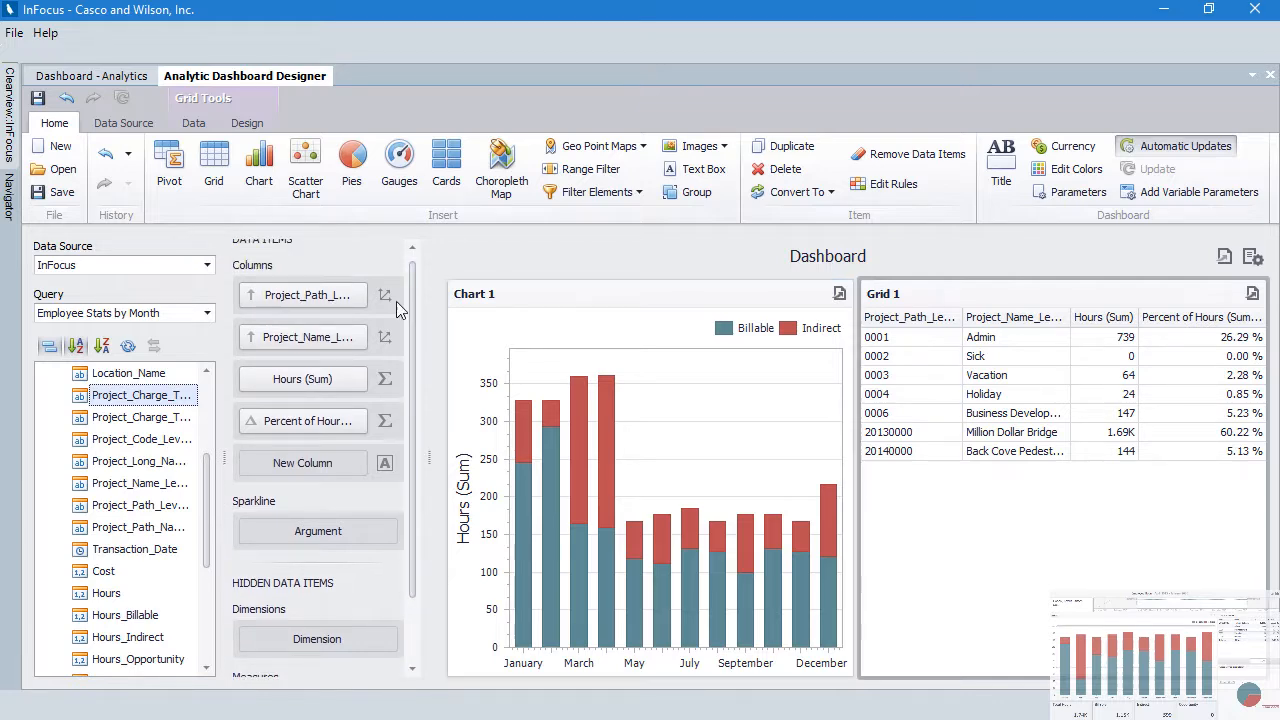
pyautogui.click(361, 295)
pyautogui.click(388, 392)
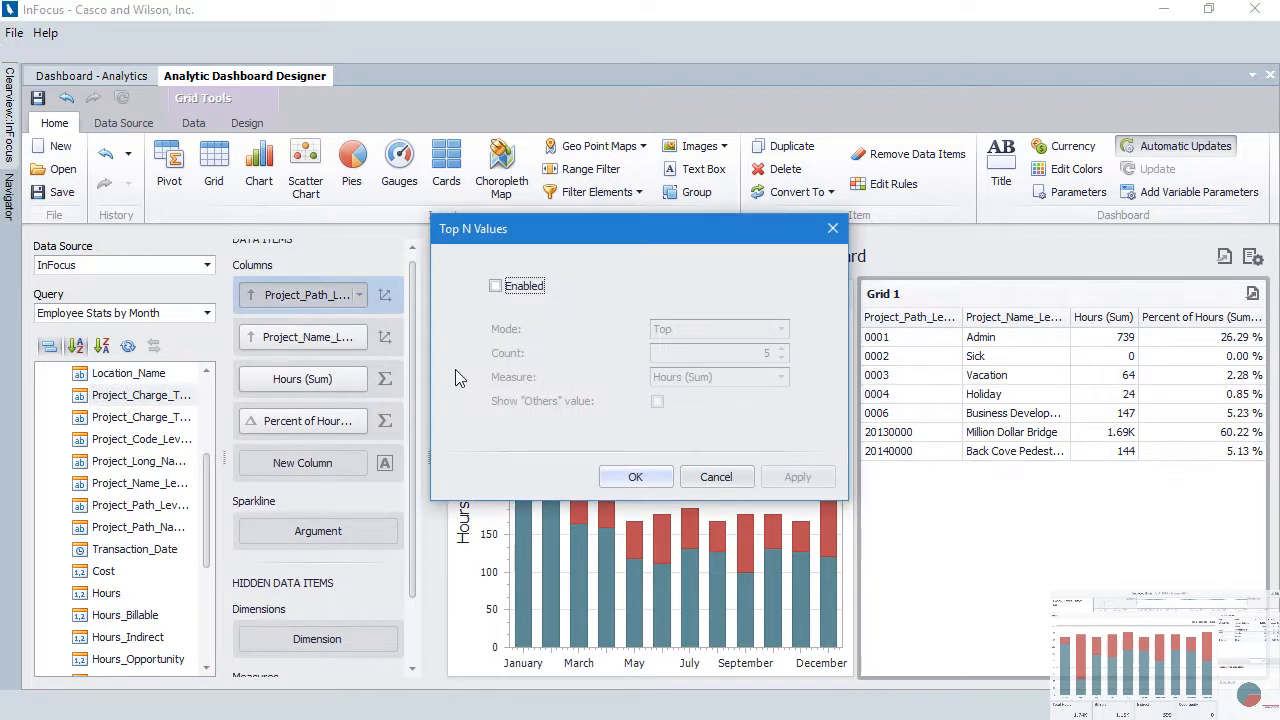
pyautogui.click(514, 288)
pyautogui.click(656, 402)
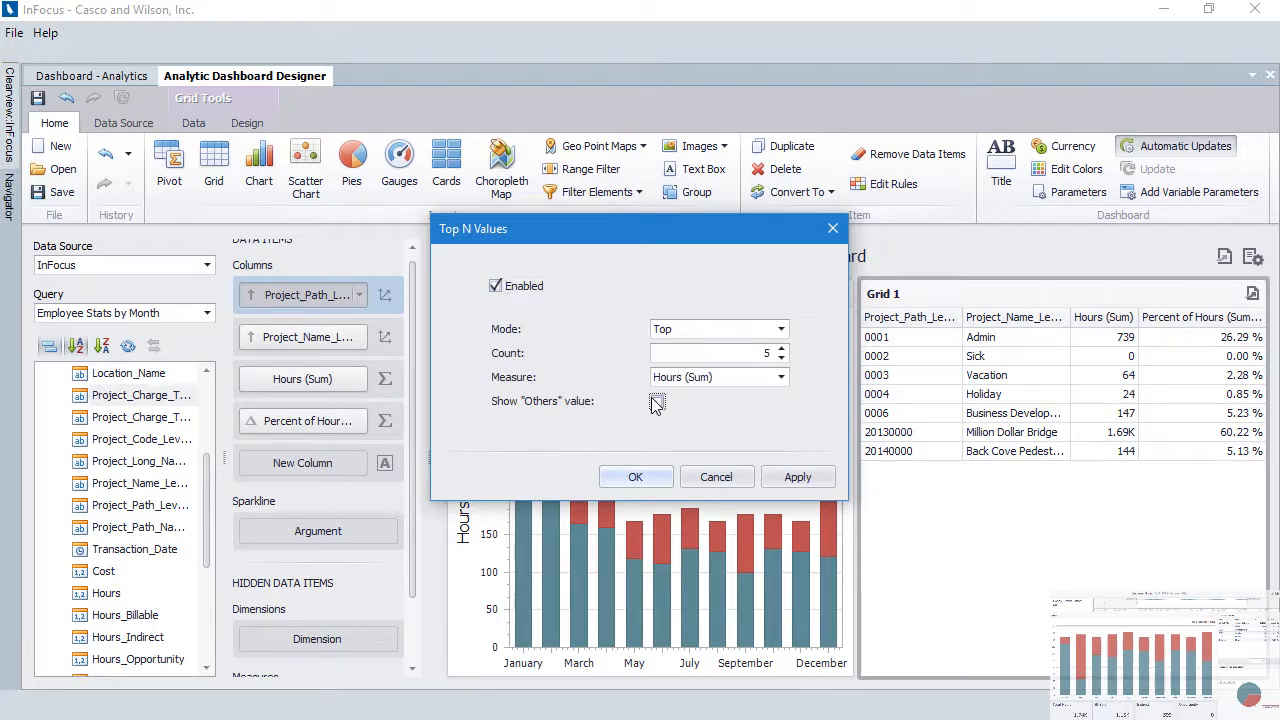
pyautogui.click(640, 477)
# Limit the Project_Name_Level_1 column to the top 5 by Hours (Sum), with an "Others" value shown
pyautogui.click(359, 337)
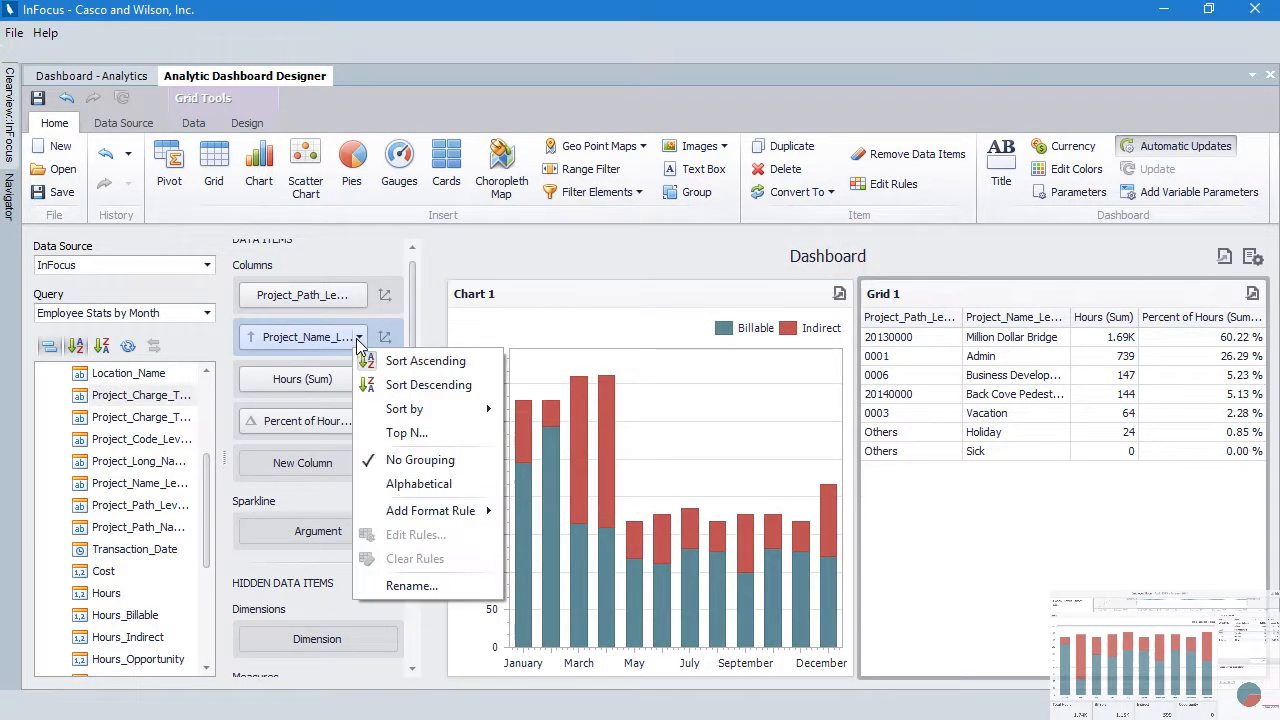
pyautogui.click(390, 432)
pyautogui.click(503, 288)
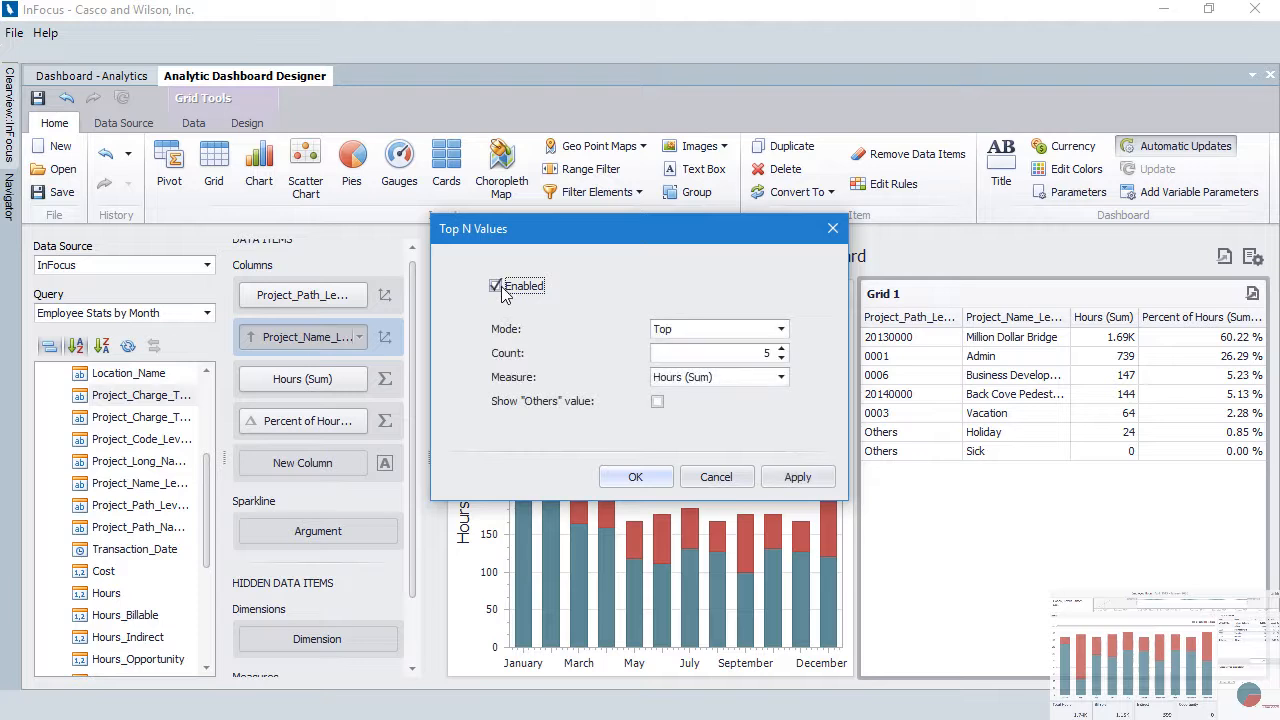
pyautogui.click(611, 477)
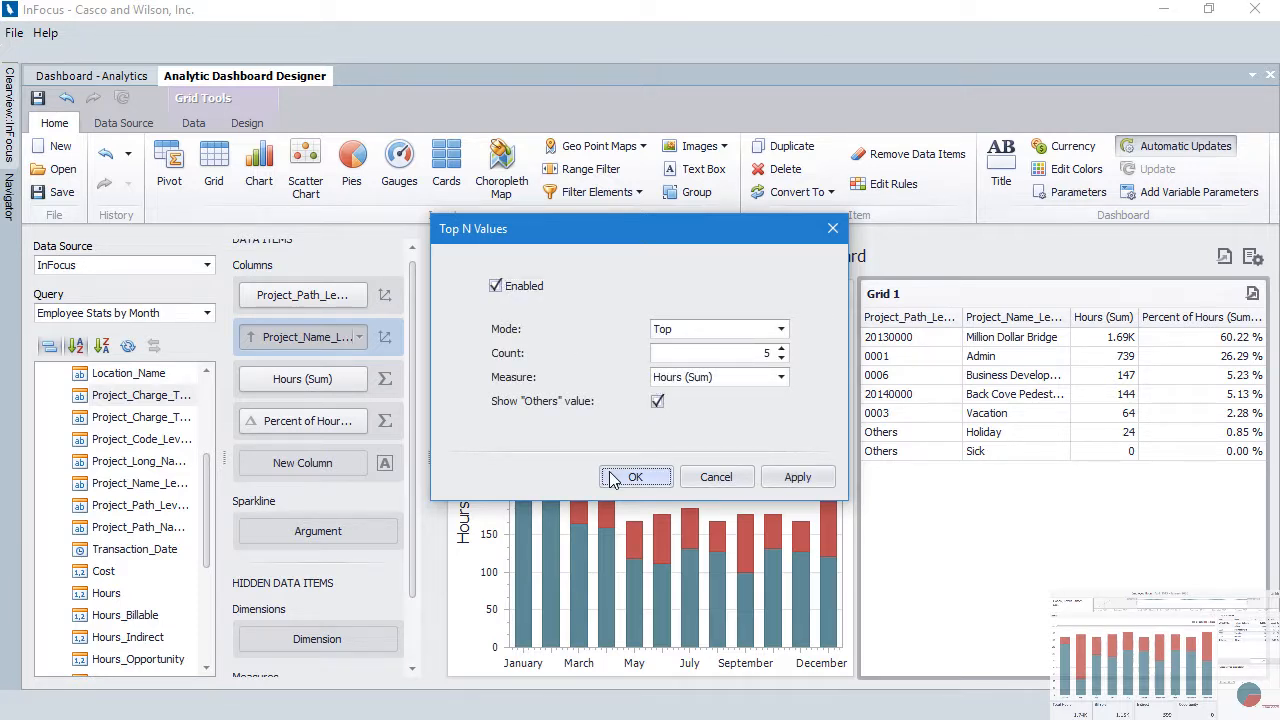
# Set the summary type of the grid's hidden Project_Charge_Type measure to Max
pyautogui.moveTo(419, 431); pyautogui.dragTo(416, 520)
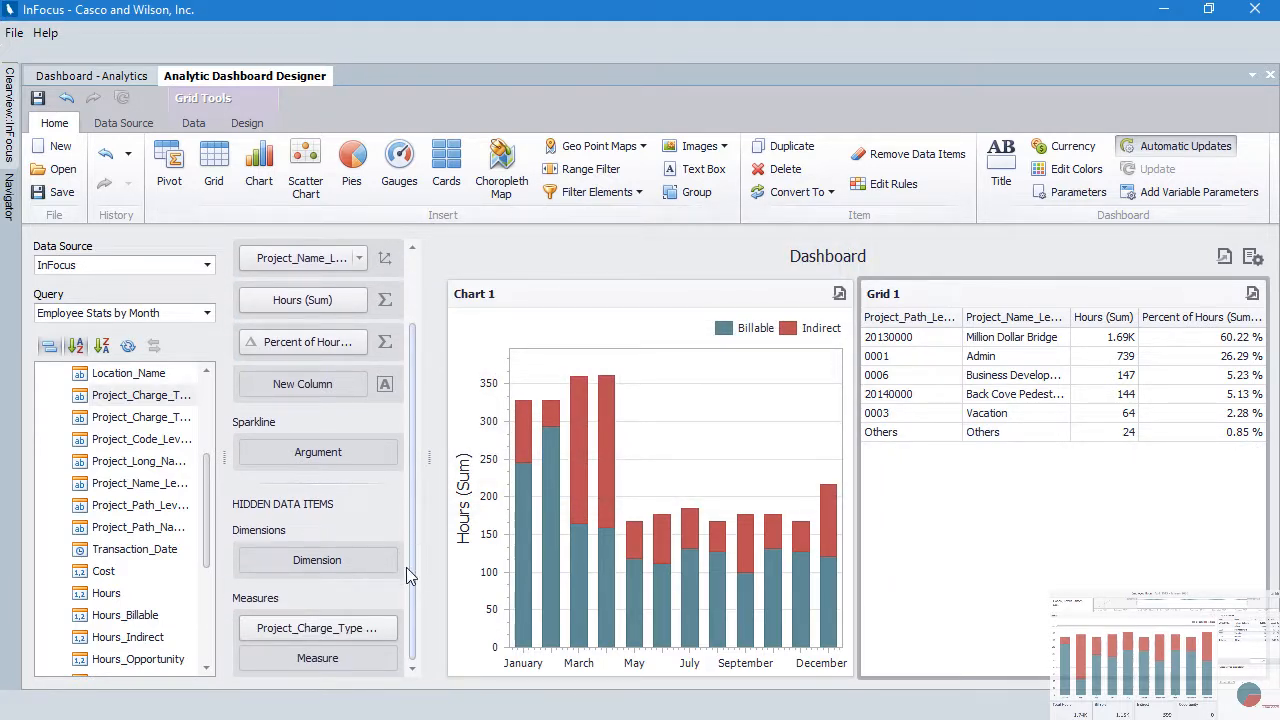
pyautogui.rightClick(390, 622)
pyautogui.click(443, 497)
# Add an expression format rule to the hidden measure with the condition Project_Charge_Type (Max) Equals Billable
pyautogui.rightClick(391, 623)
pyautogui.moveTo(449, 561)
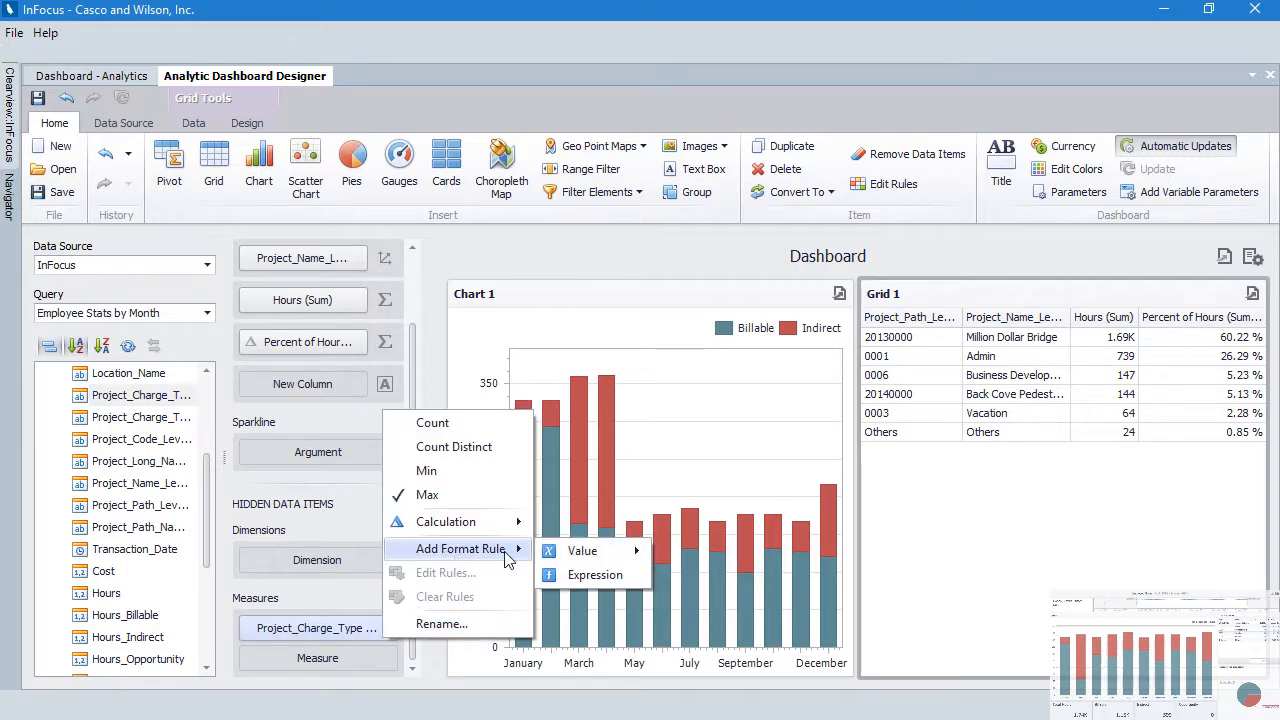
pyautogui.click(568, 574)
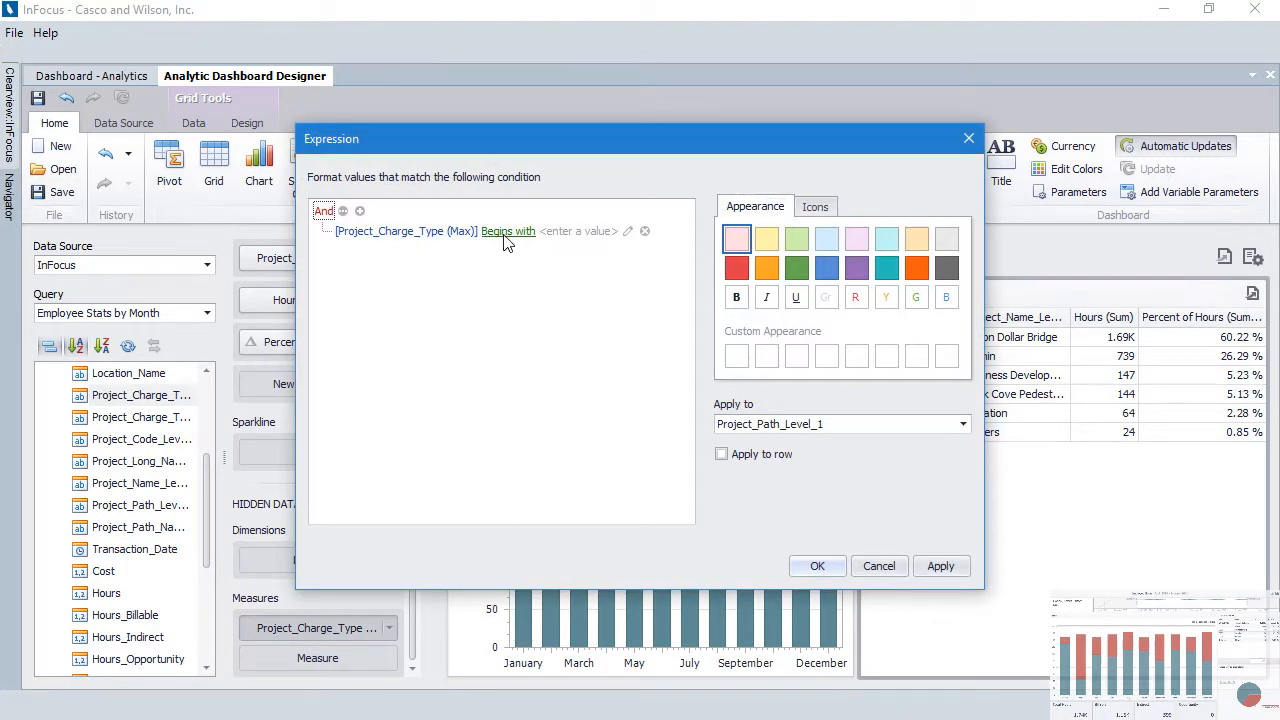
pyautogui.click(508, 240)
pyautogui.click(512, 251)
pyautogui.click(556, 232)
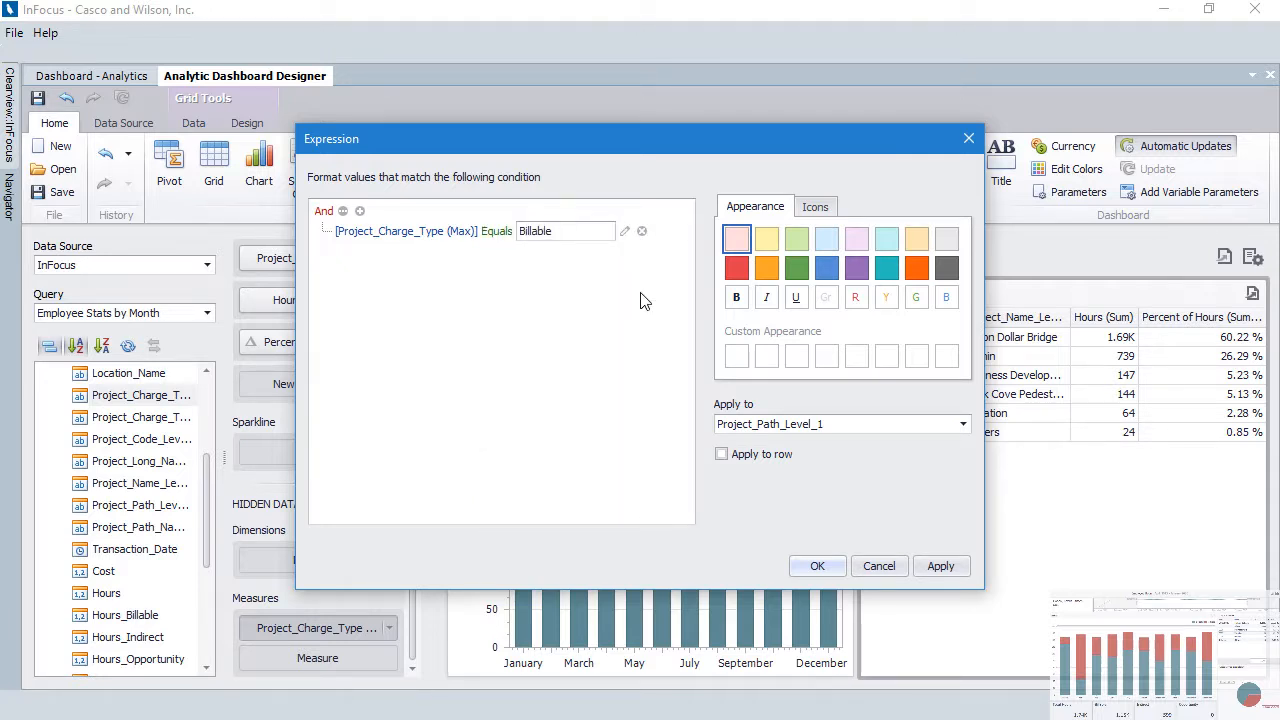
# Give the format rule a bold appearance and apply it to the entire row
pyautogui.click(736, 298)
pyautogui.click(729, 454)
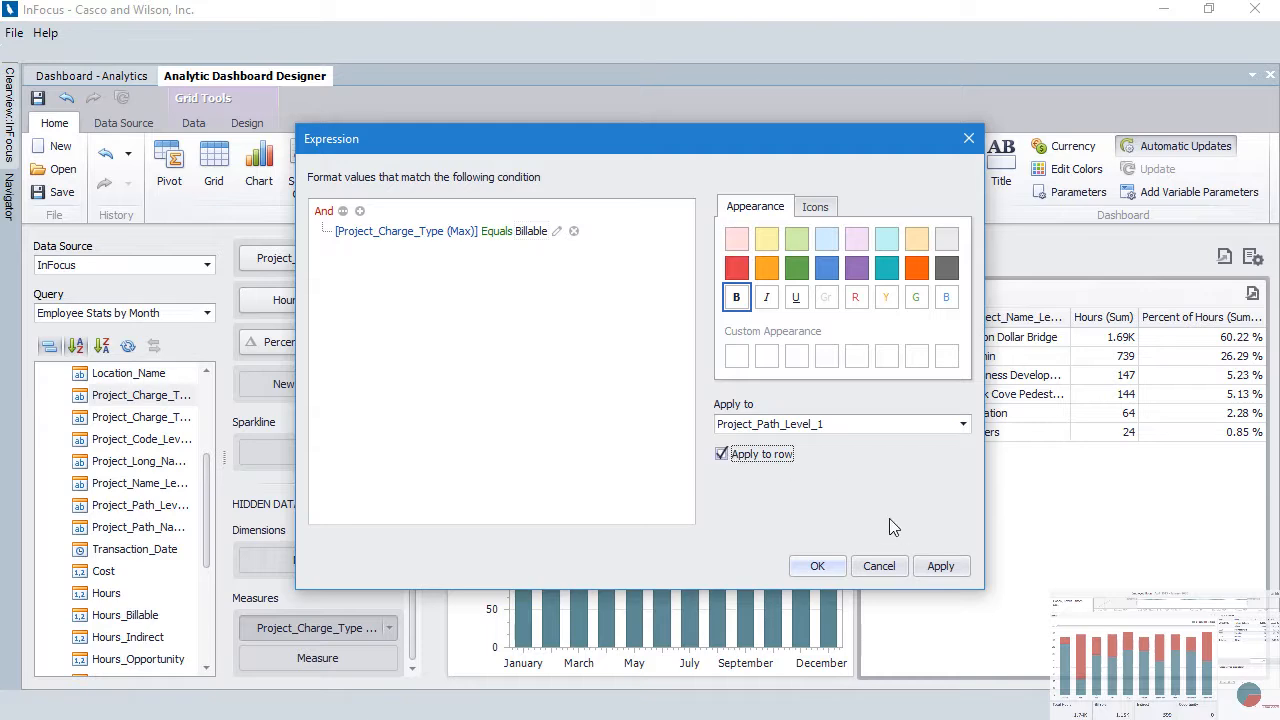
pyautogui.click(819, 565)
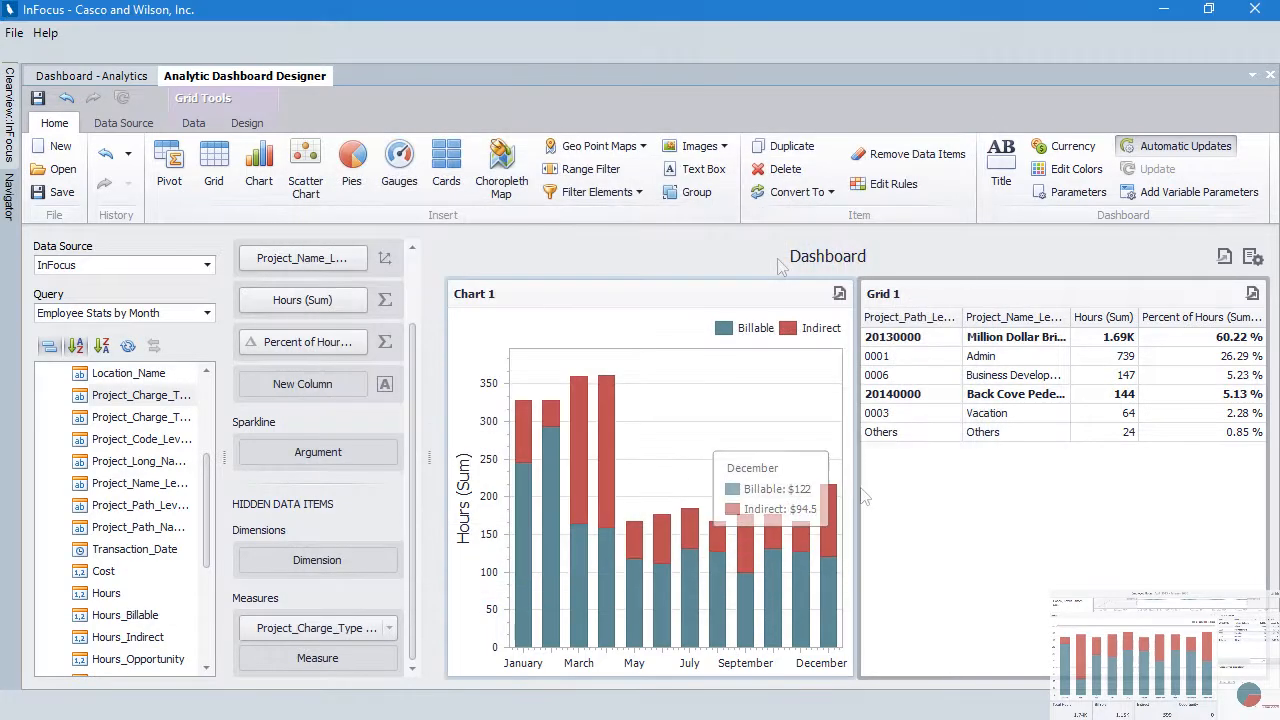
# Add a sum total to the grid's Hours column
pyautogui.rightClick(1100, 317)
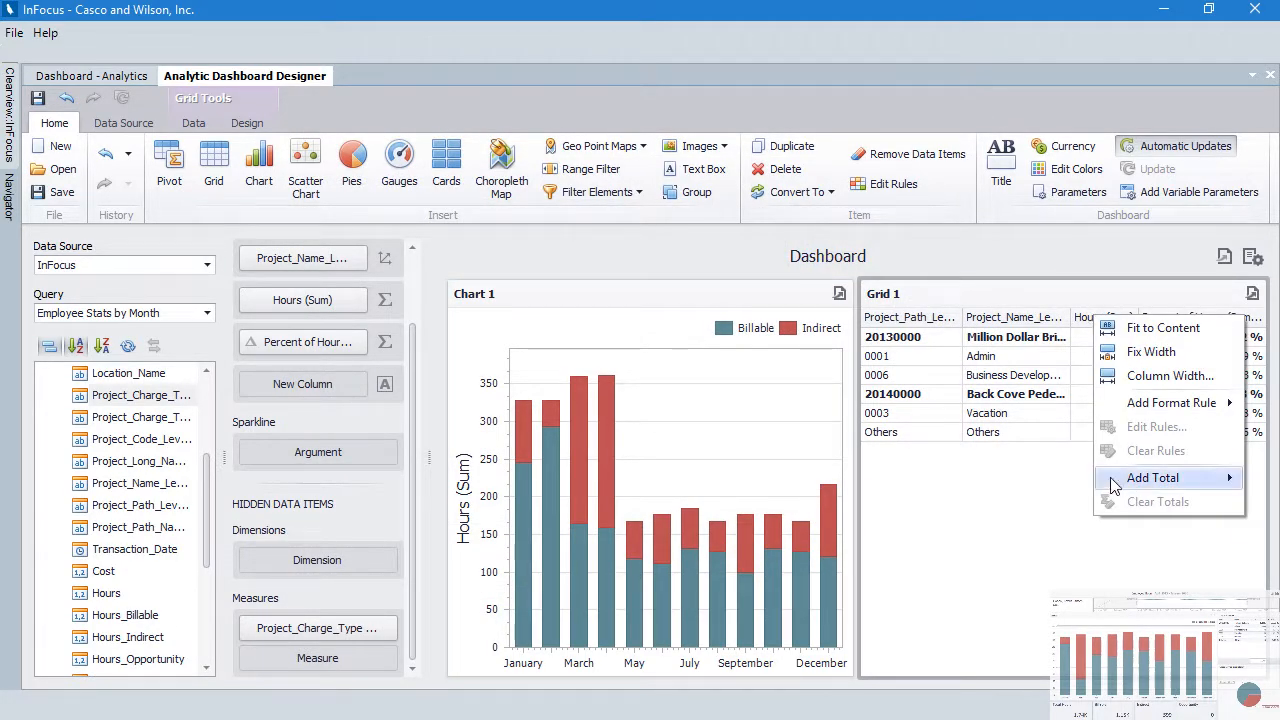
pyautogui.moveTo(1131, 485)
pyautogui.click(1064, 600)
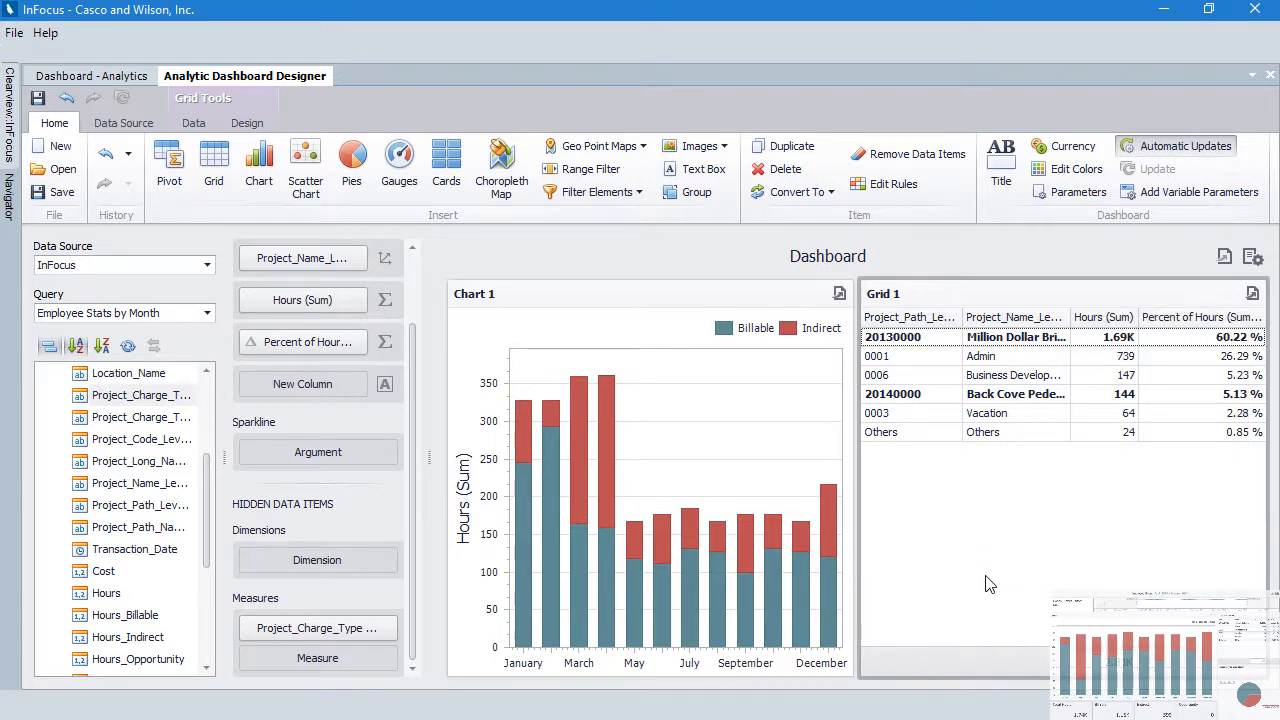
# Insert a pie of Hours by Project_Charge_Type and place it below the grid, giving the pie the taller share of the space
pyautogui.click(351, 165)
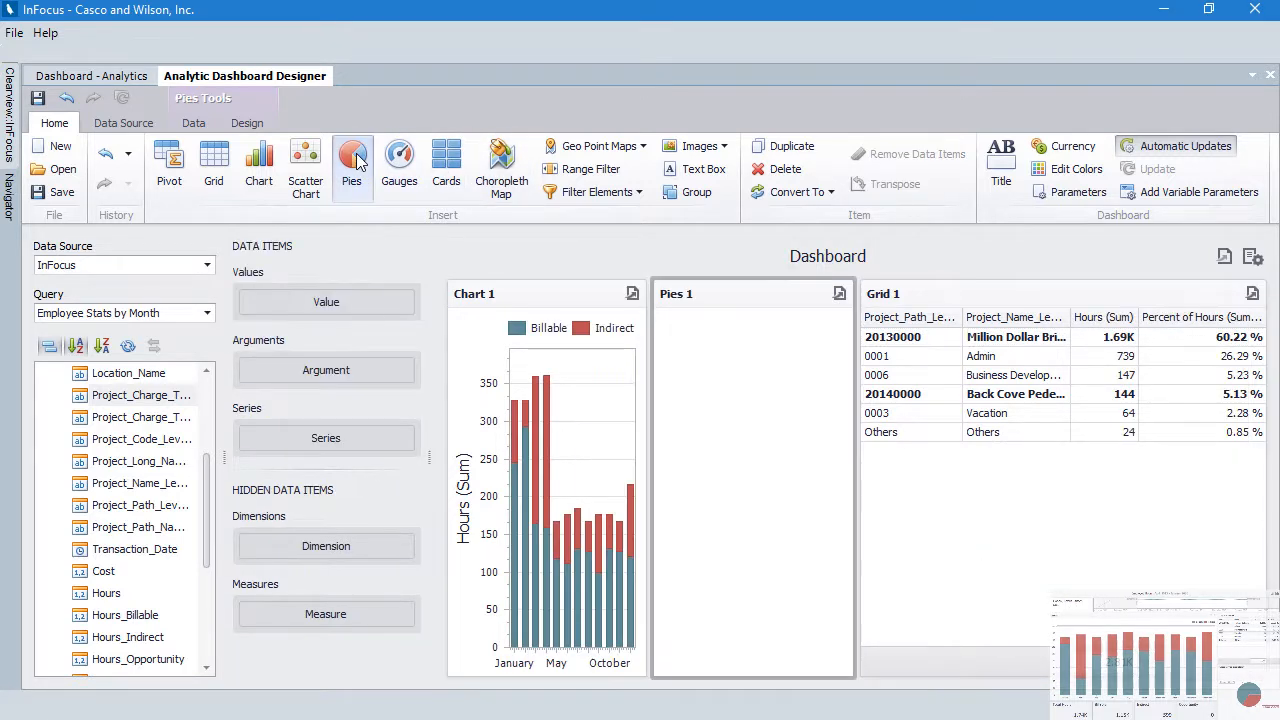
pyautogui.moveTo(106, 593)
pyautogui.mouseDown()
pyautogui.moveTo(200, 500)
pyautogui.moveTo(330, 309)
pyautogui.mouseUp()
pyautogui.moveTo(148, 396); pyautogui.dragTo(318, 408)
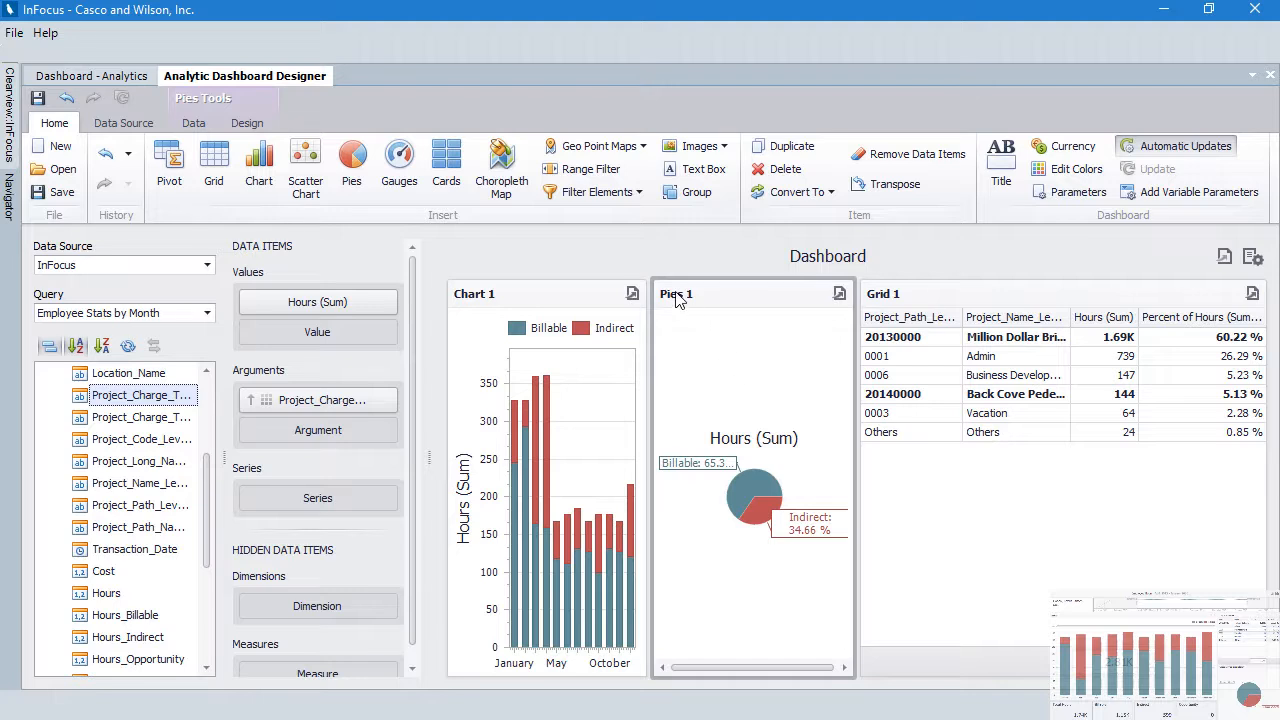
pyautogui.moveTo(677, 300); pyautogui.dragTo(904, 660)
pyautogui.moveTo(916, 482); pyautogui.dragTo(916, 441)
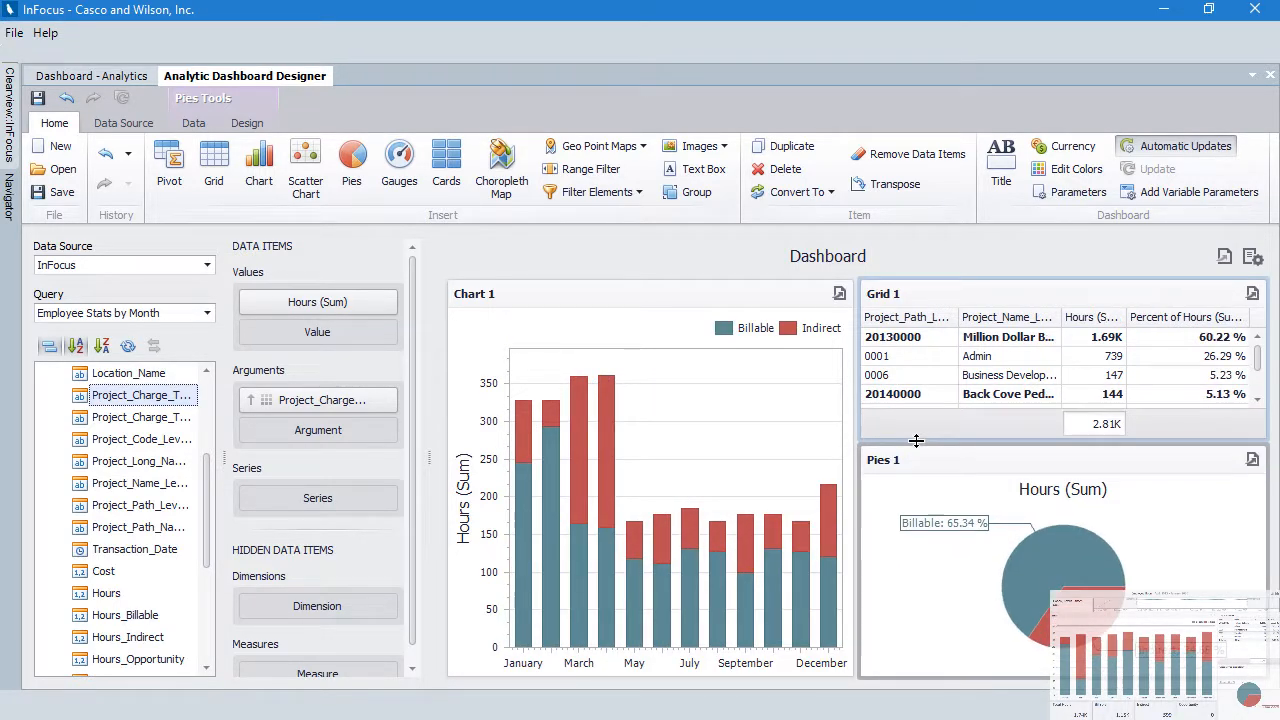
# Insert a cards item with Hours, Hours_Billable, Hours_Indirect and Hours_Opportunity as separate actual values
pyautogui.click(446, 160)
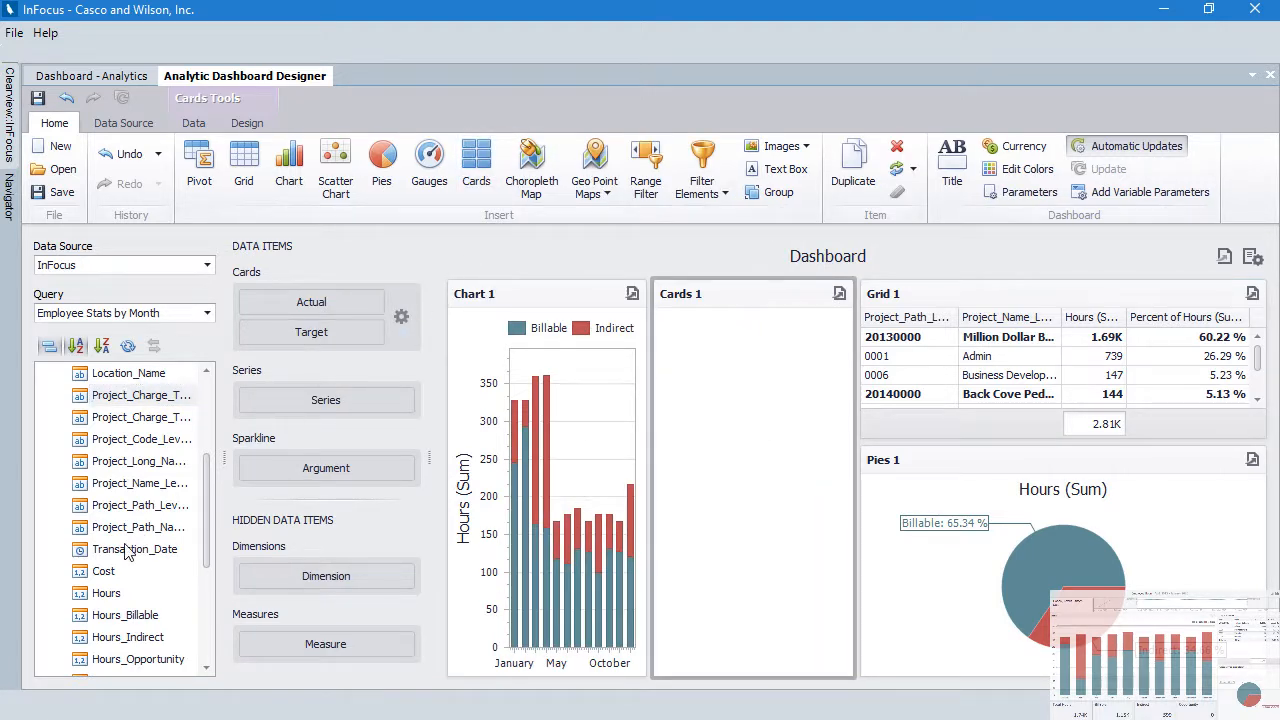
pyautogui.moveTo(113, 597); pyautogui.dragTo(298, 306)
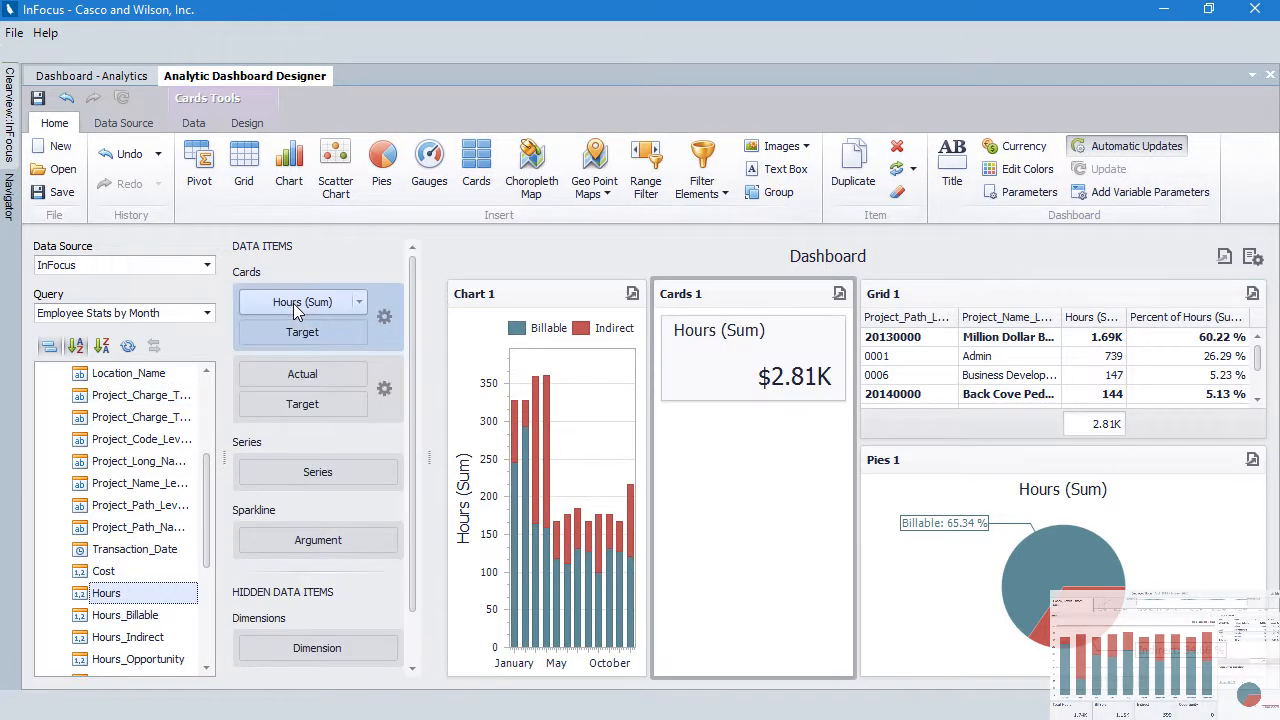
pyautogui.moveTo(145, 618); pyautogui.dragTo(302, 374)
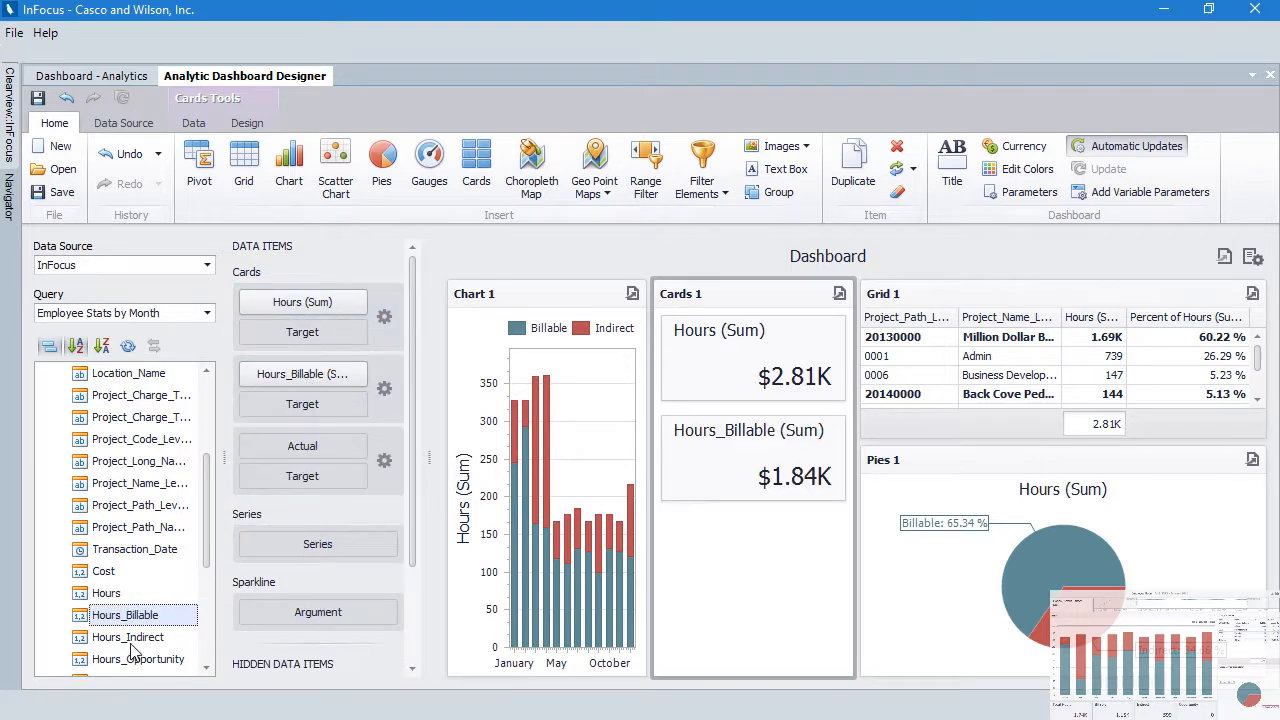
pyautogui.moveTo(133, 640); pyautogui.dragTo(300, 446)
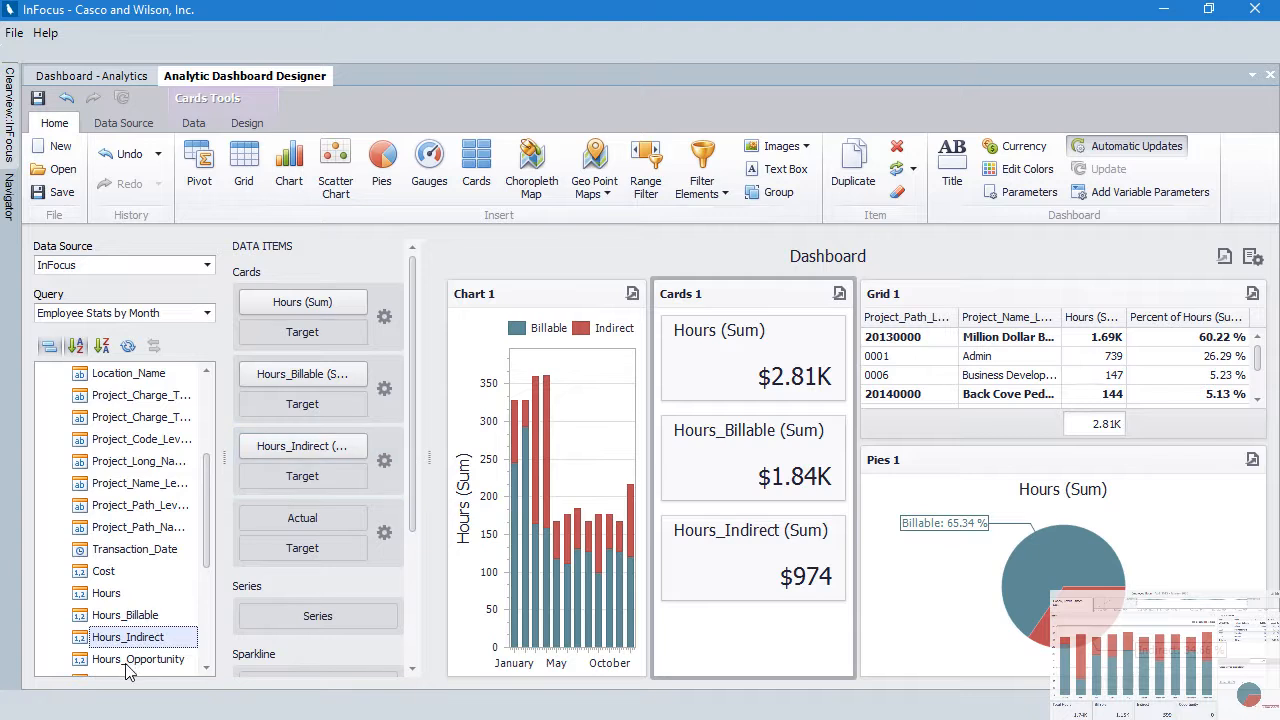
pyautogui.moveTo(128, 670); pyautogui.dragTo(278, 517)
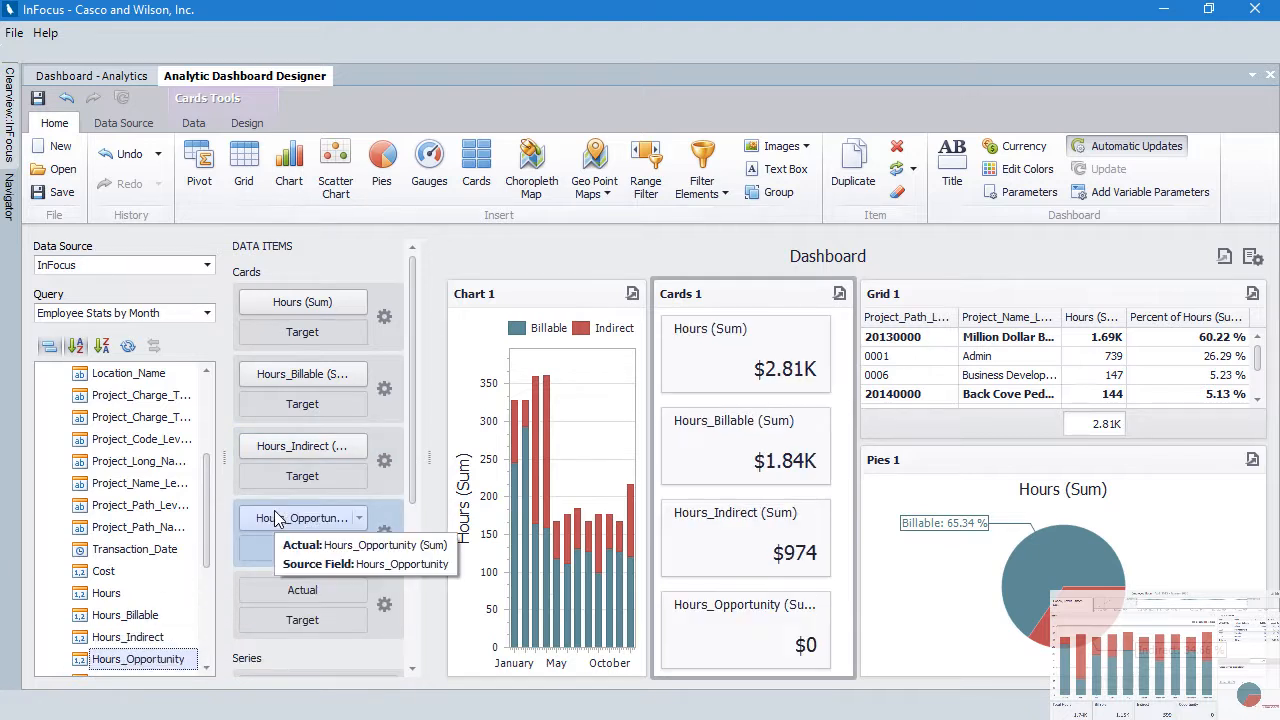
# Arrange the cards in a single row and place the cards item below the chart, giving the chart the taller share
pyautogui.click(247, 123)
pyautogui.click(342, 165)
pyautogui.click(451, 174)
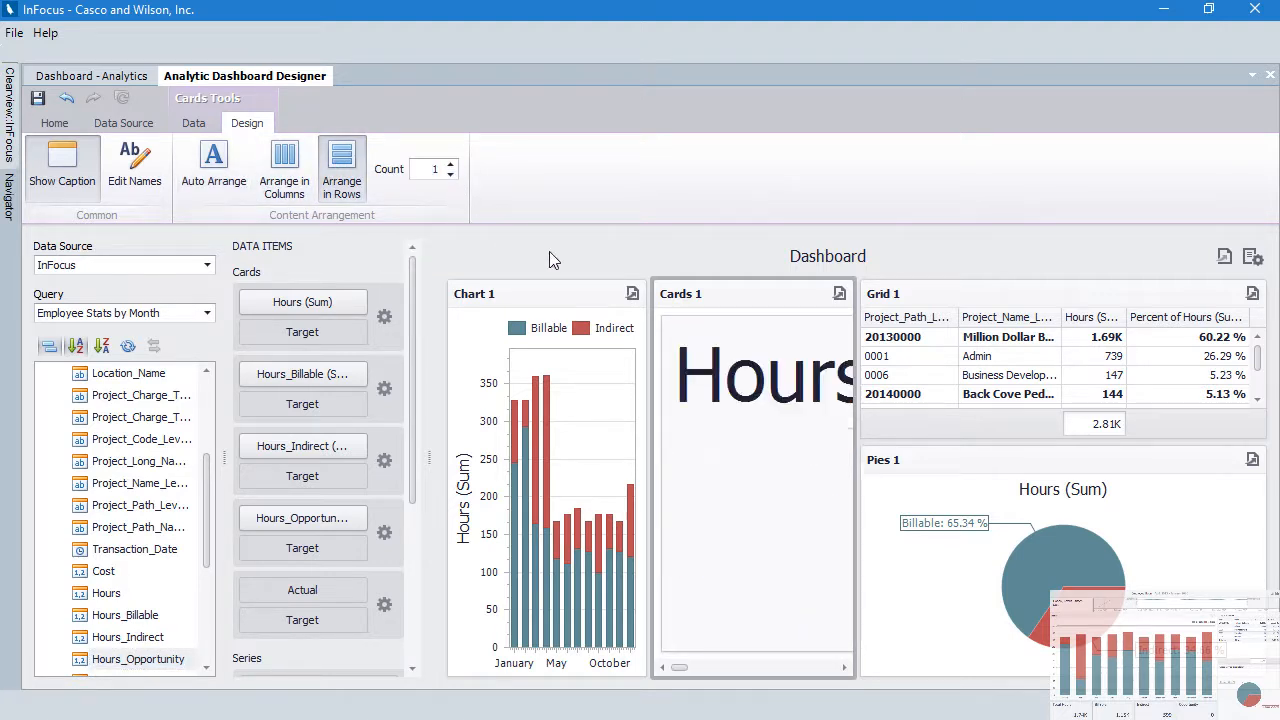
pyautogui.moveTo(686, 300); pyautogui.dragTo(516, 655)
pyautogui.moveTo(540, 486); pyautogui.dragTo(540, 546)
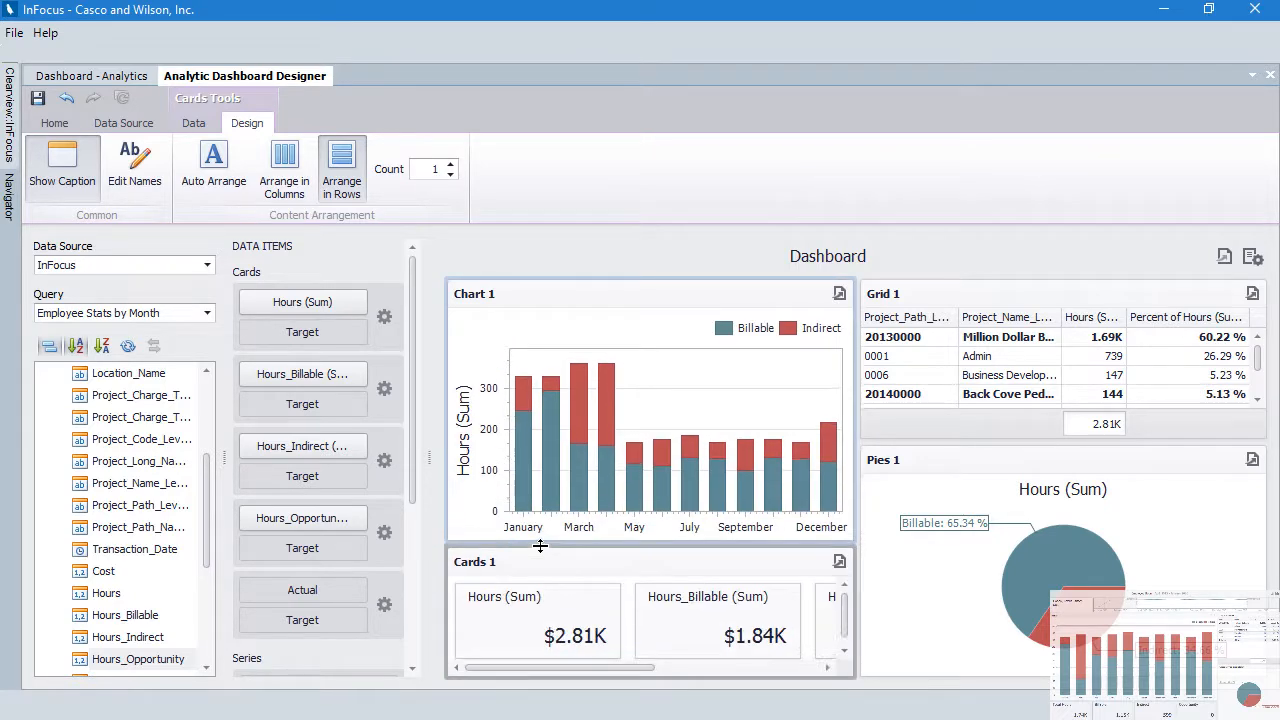
# Insert a text box beside the chart with Employee_Name and Employee_Code as values, both summarized by Max
pyautogui.click(598, 500)
pyautogui.click(700, 169)
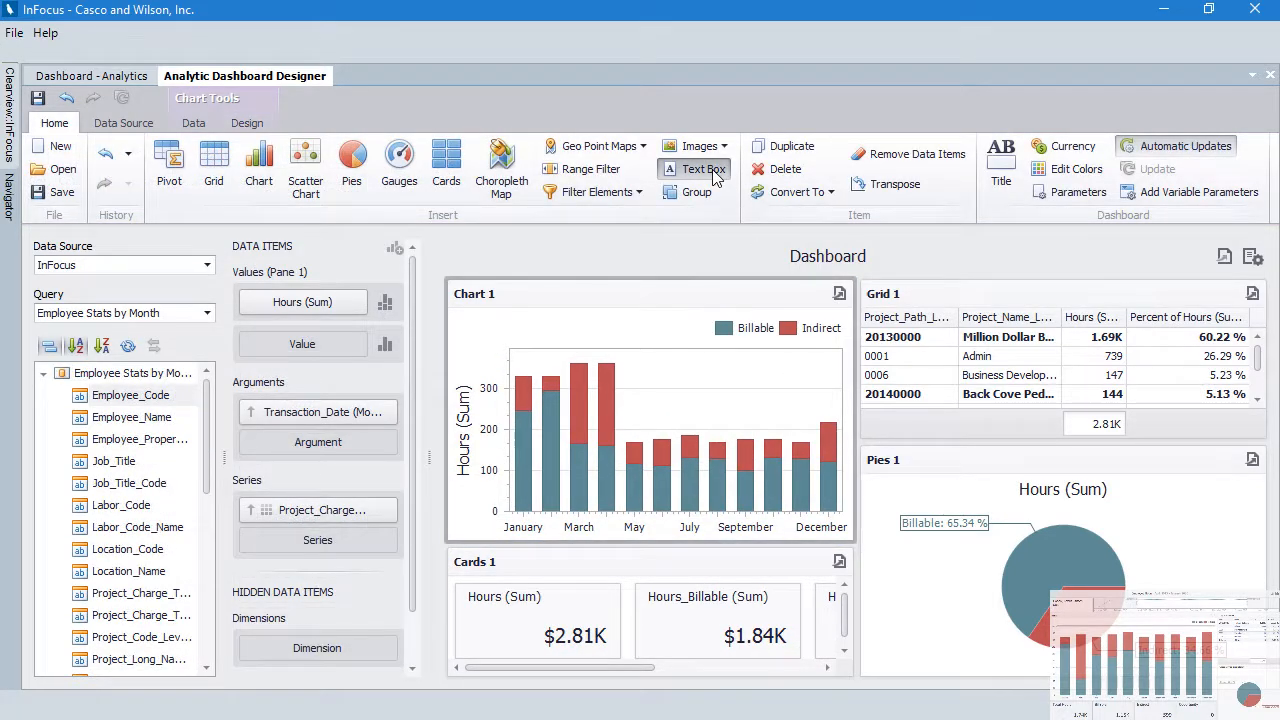
pyautogui.moveTo(160, 417); pyautogui.dragTo(320, 305)
pyautogui.click(405, 301)
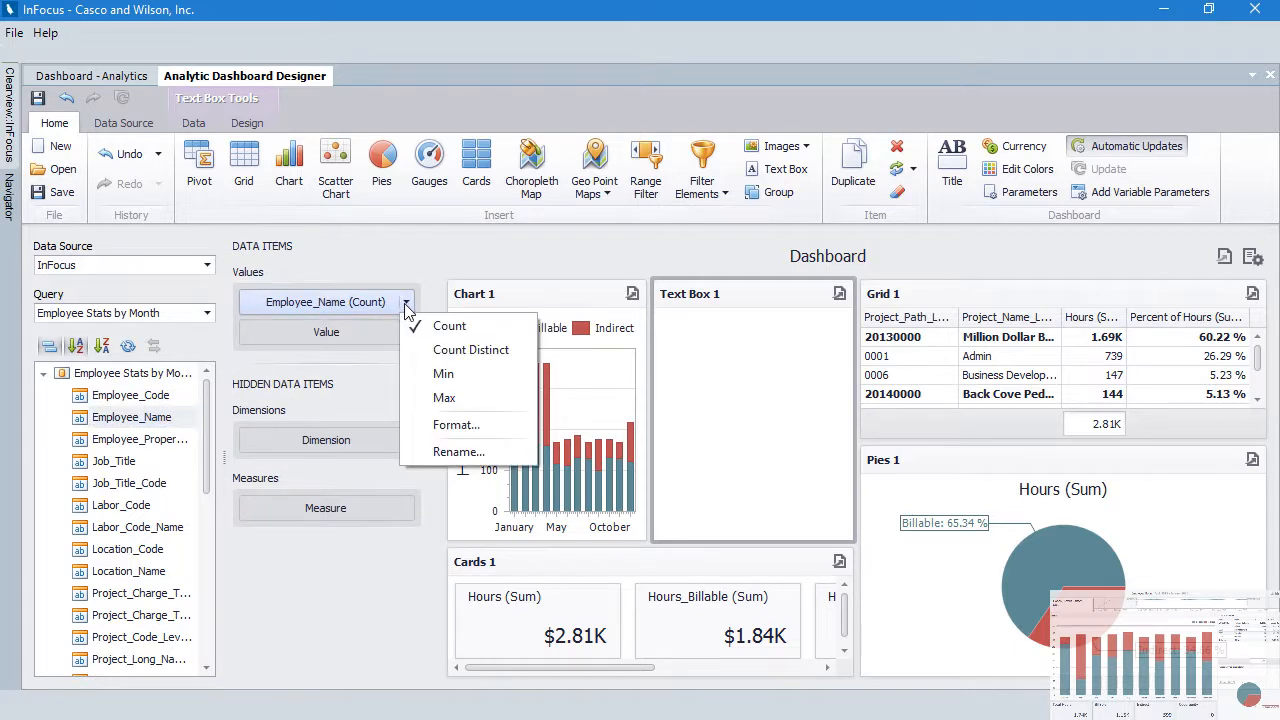
pyautogui.click(443, 398)
pyautogui.moveTo(130, 395); pyautogui.dragTo(338, 345)
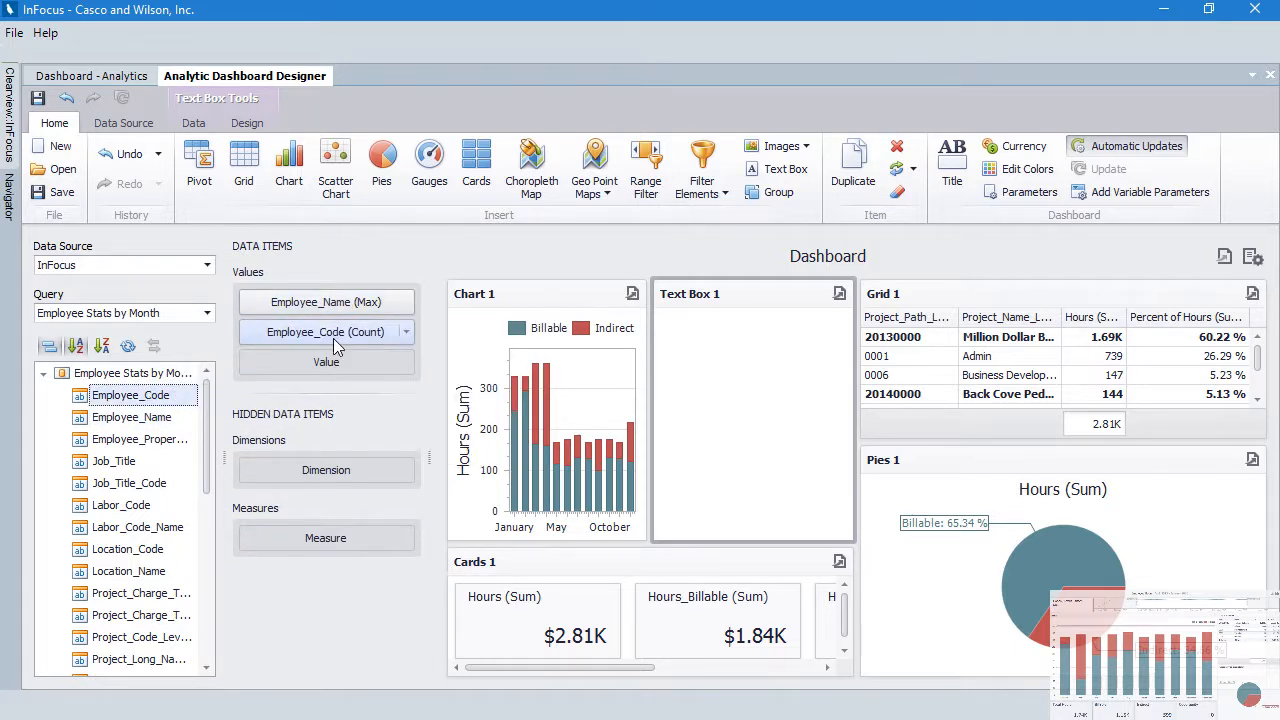
pyautogui.click(405, 332)
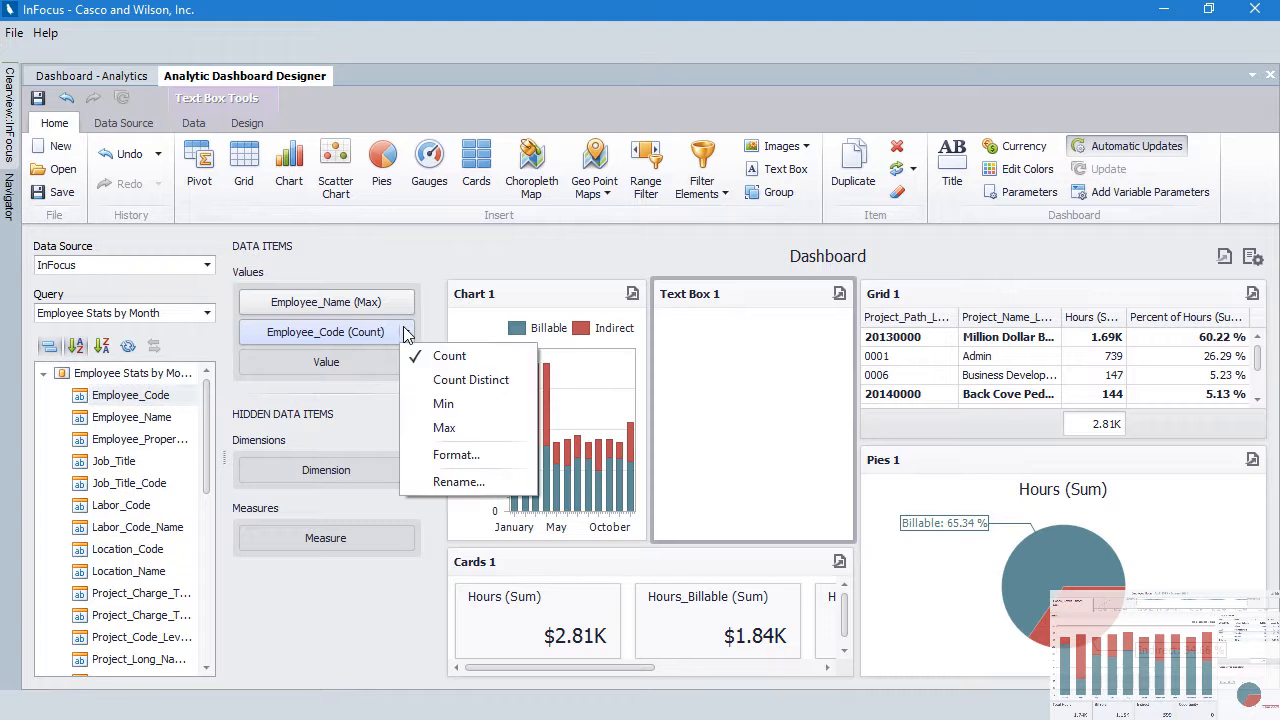
pyautogui.click(443, 428)
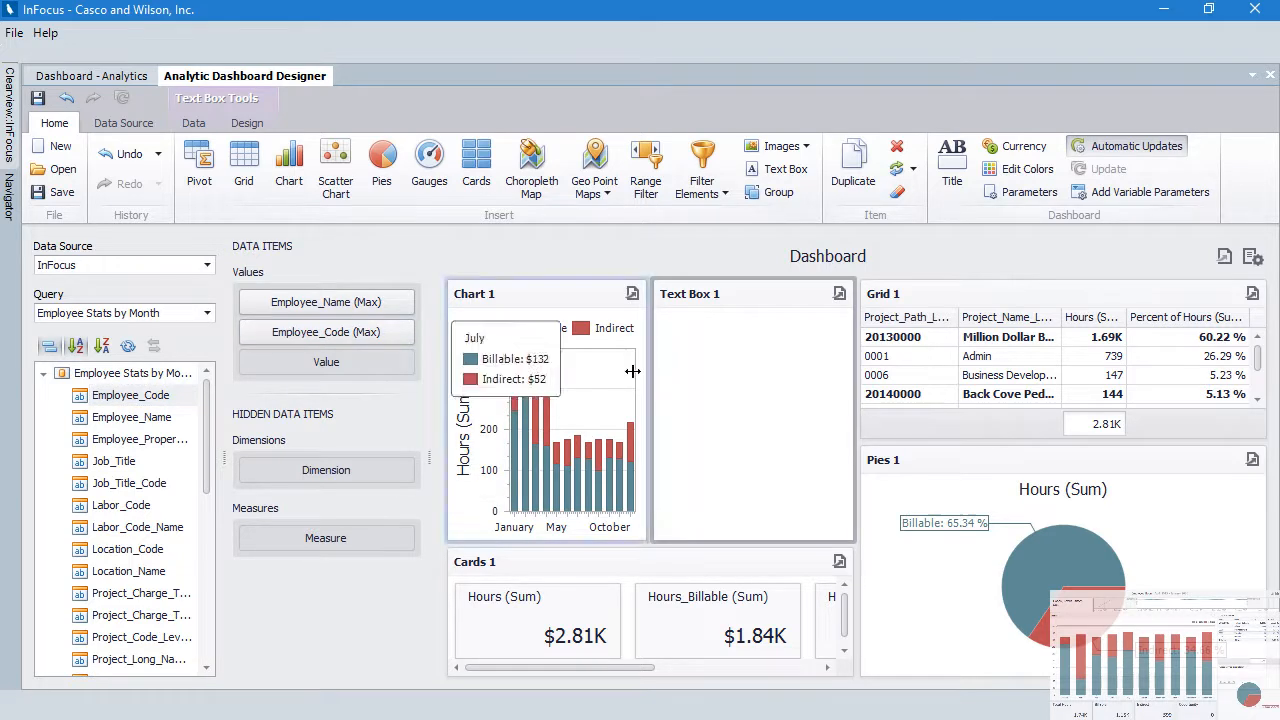
# Insert the Employee_Name (Max) field into the text box with the Employee_Code (Max) field on the line below
pyautogui.click(247, 124)
pyautogui.click(197, 160)
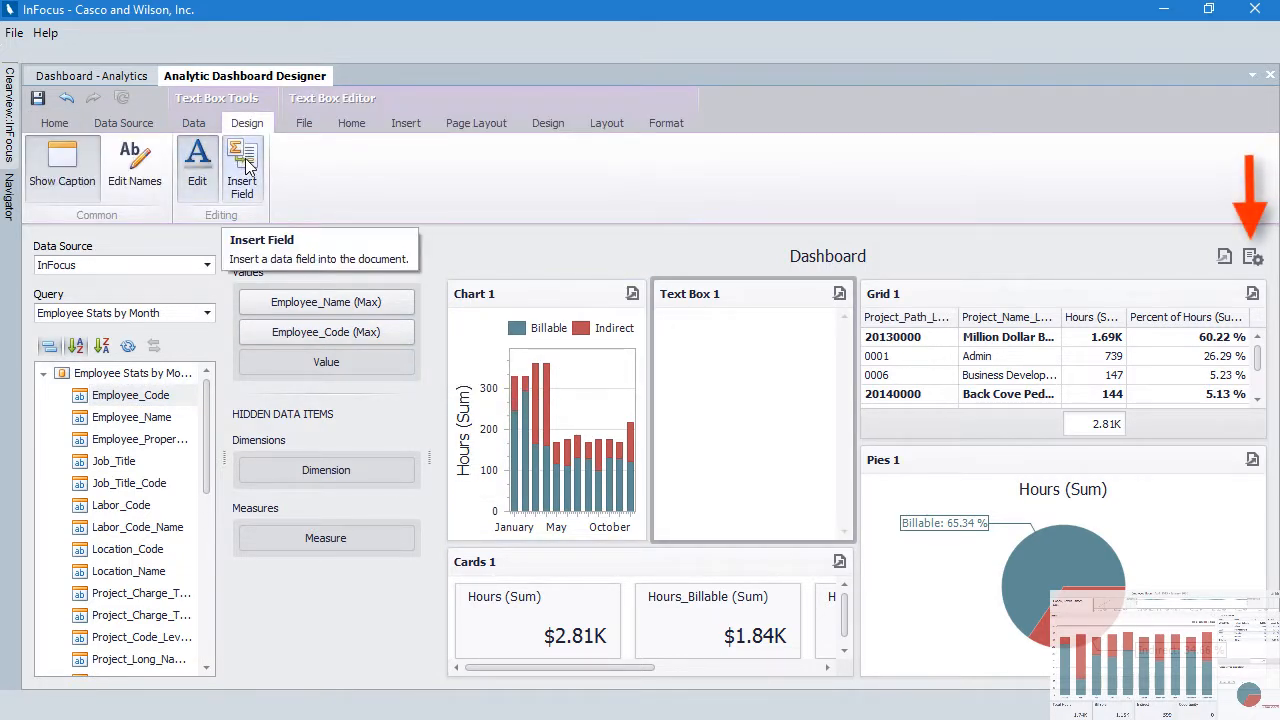
pyautogui.click(241, 165)
pyautogui.click(698, 321)
pyautogui.click(720, 341)
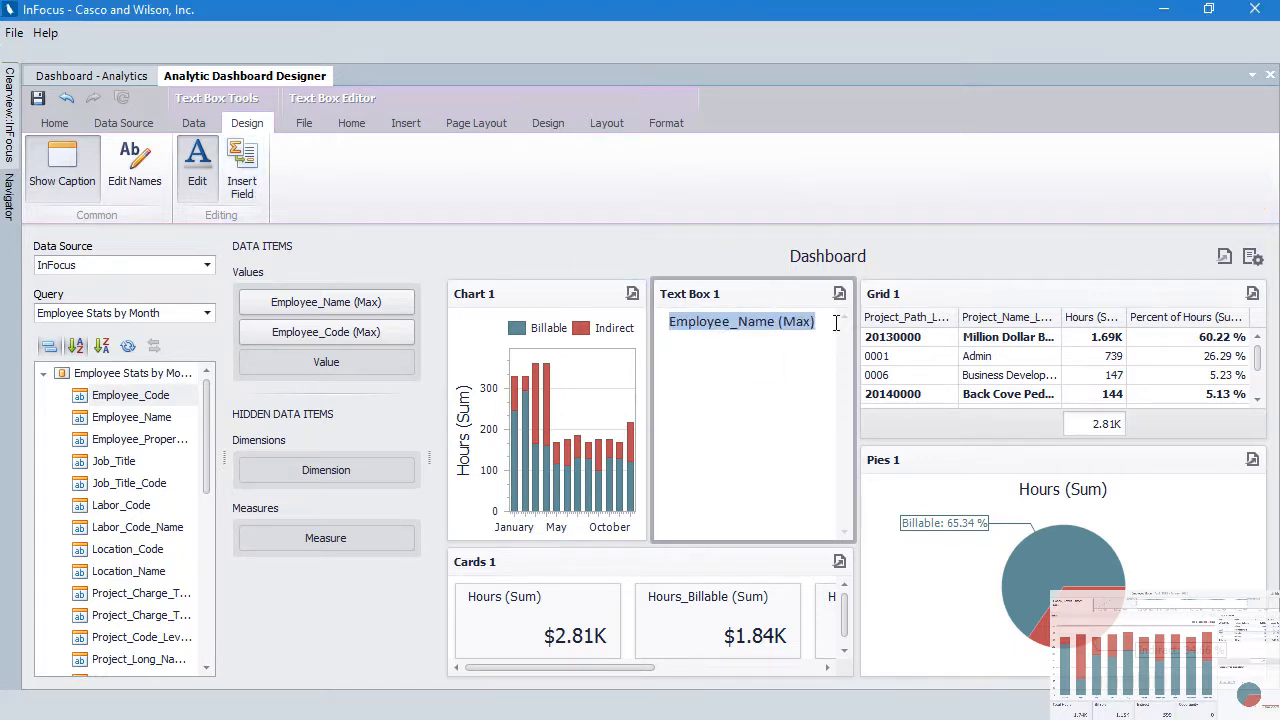
pyautogui.click(241, 165)
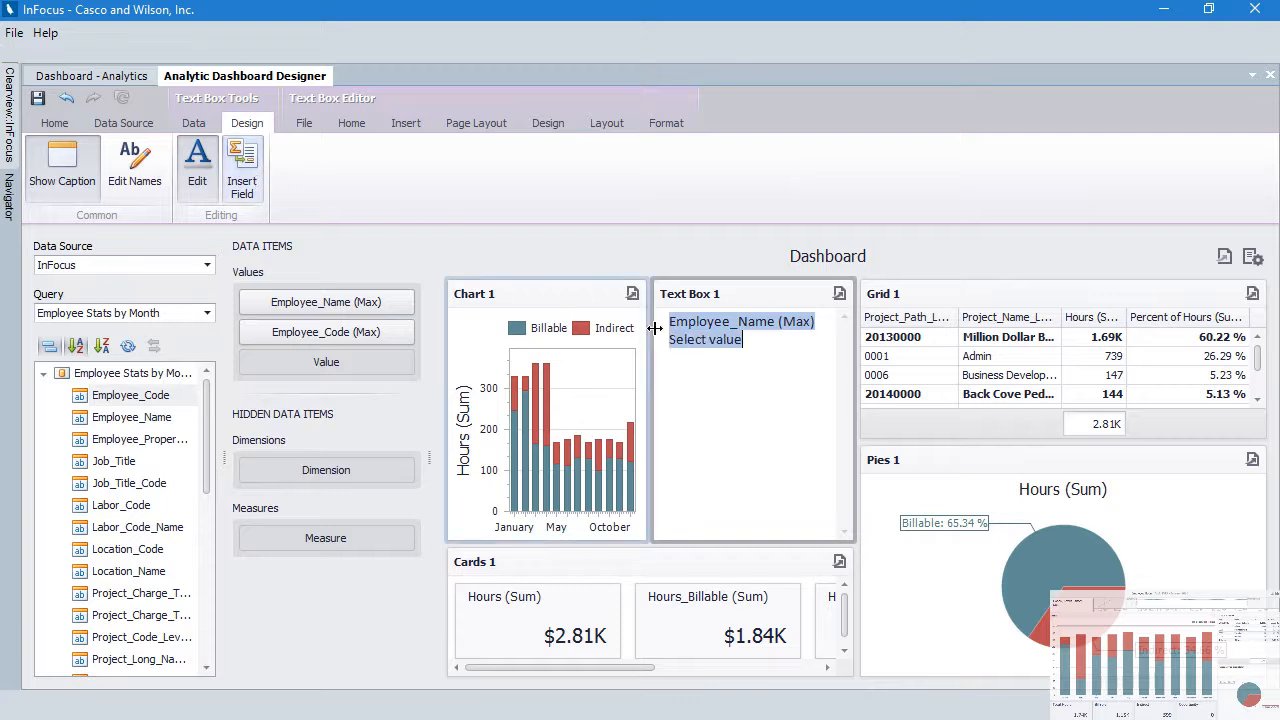
pyautogui.click(740, 341)
pyautogui.click(752, 372)
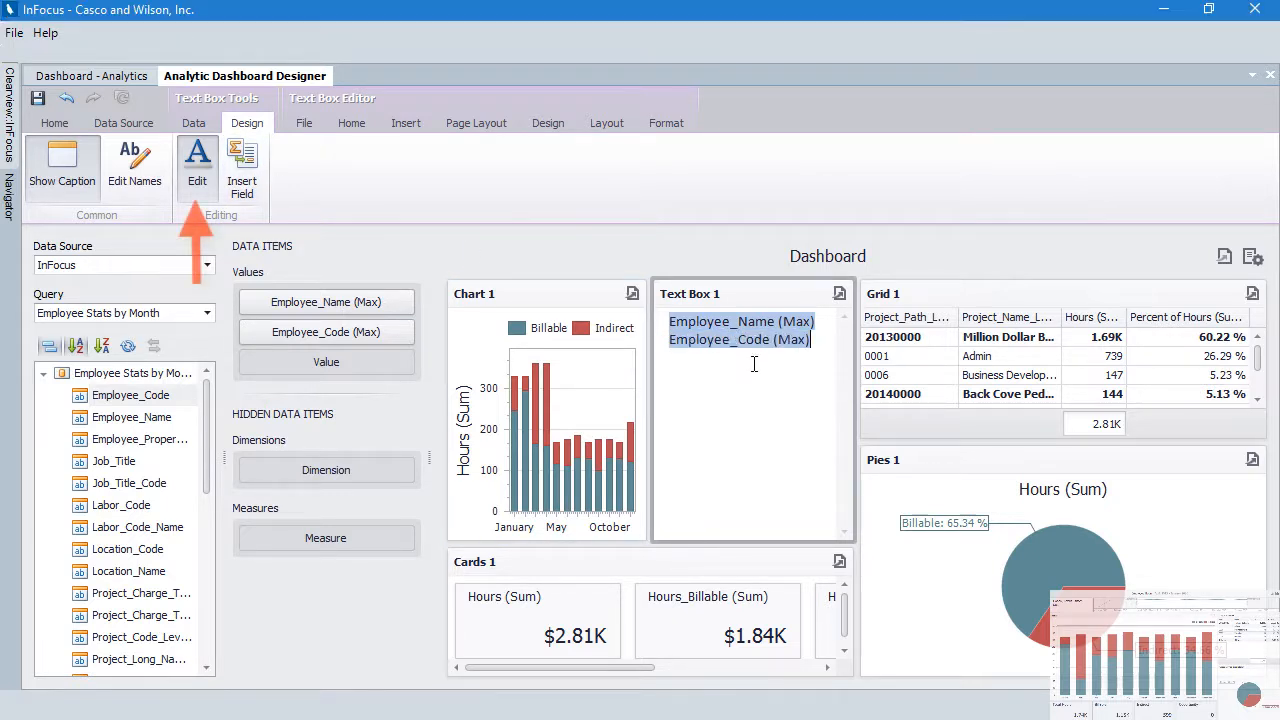
# Set the employee name field to font size 14 and the employee code field to italic
pyautogui.click(352, 123)
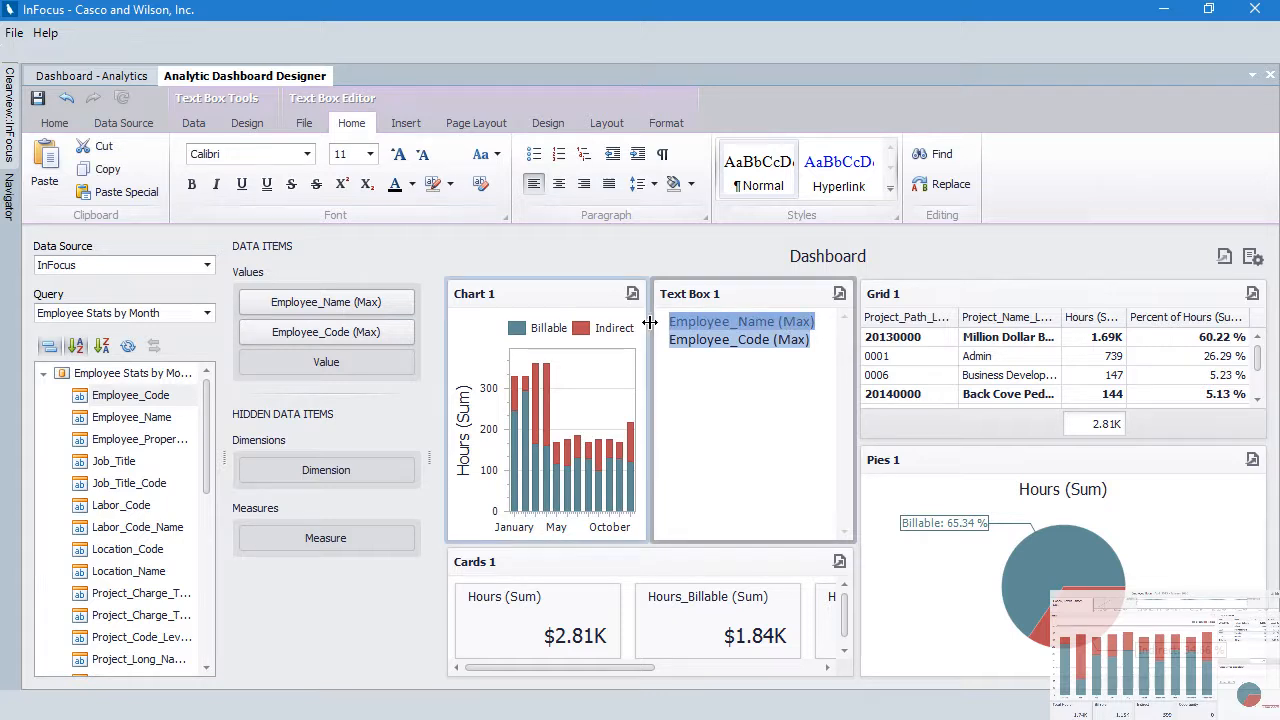
pyautogui.click(372, 158)
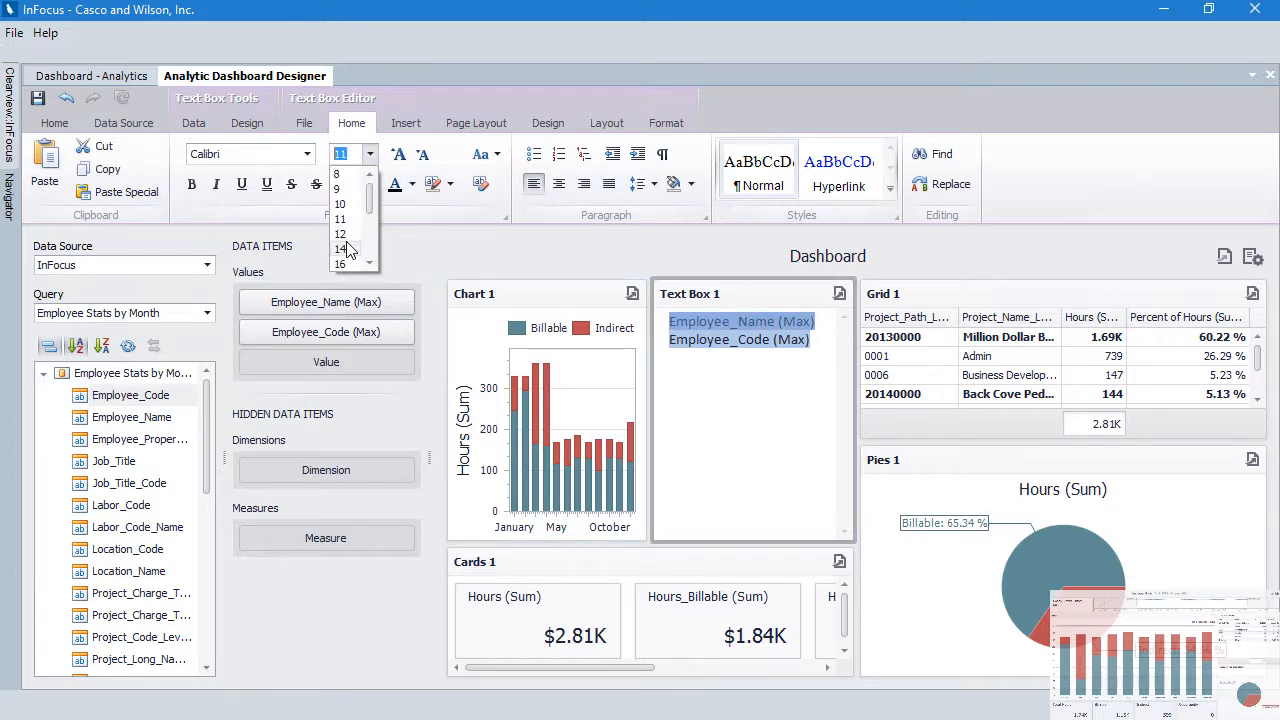
pyautogui.click(346, 246)
pyautogui.moveTo(669, 322); pyautogui.dragTo(822, 373)
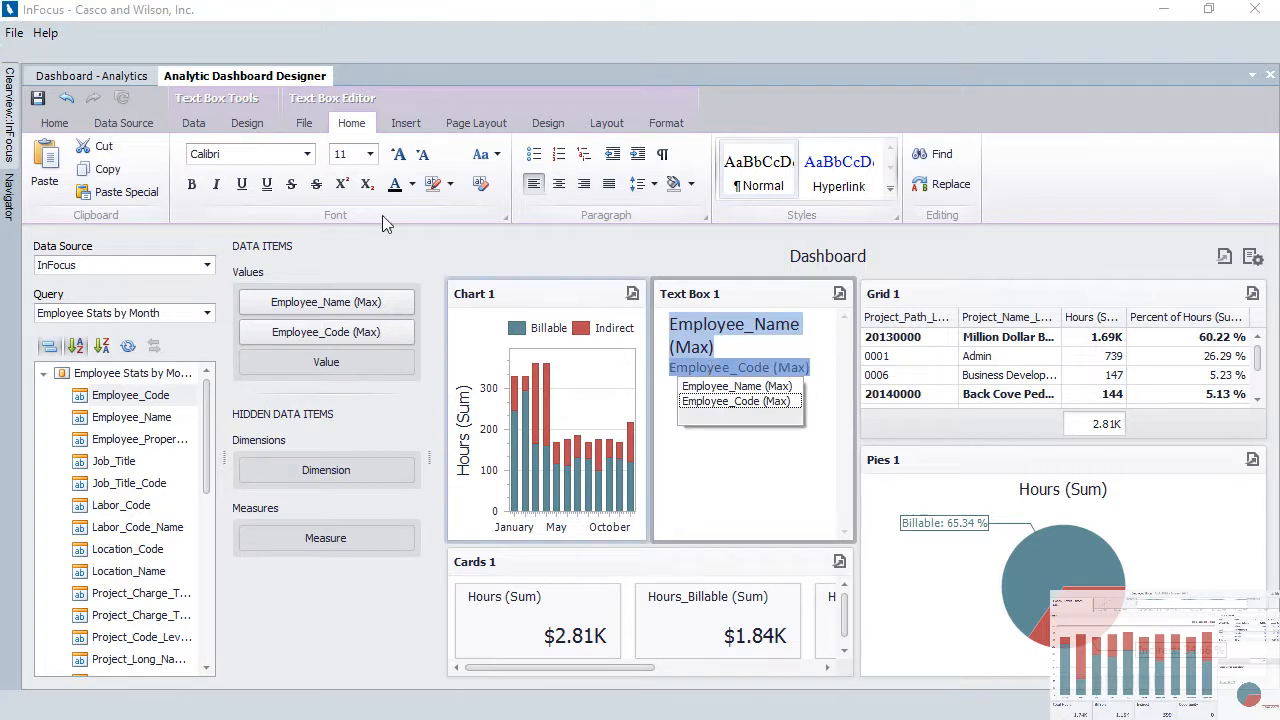
pyautogui.click(216, 184)
# Finish editing the text box and move it above the chart
pyautogui.click(247, 123)
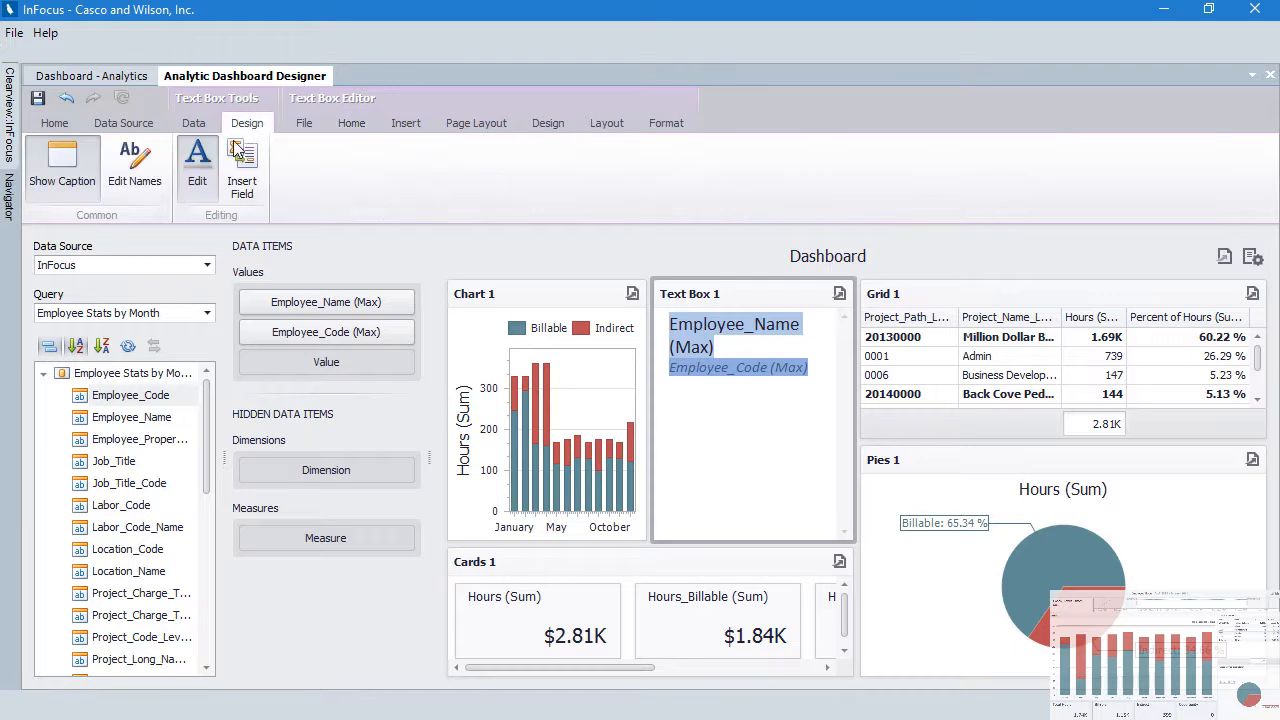
pyautogui.click(199, 162)
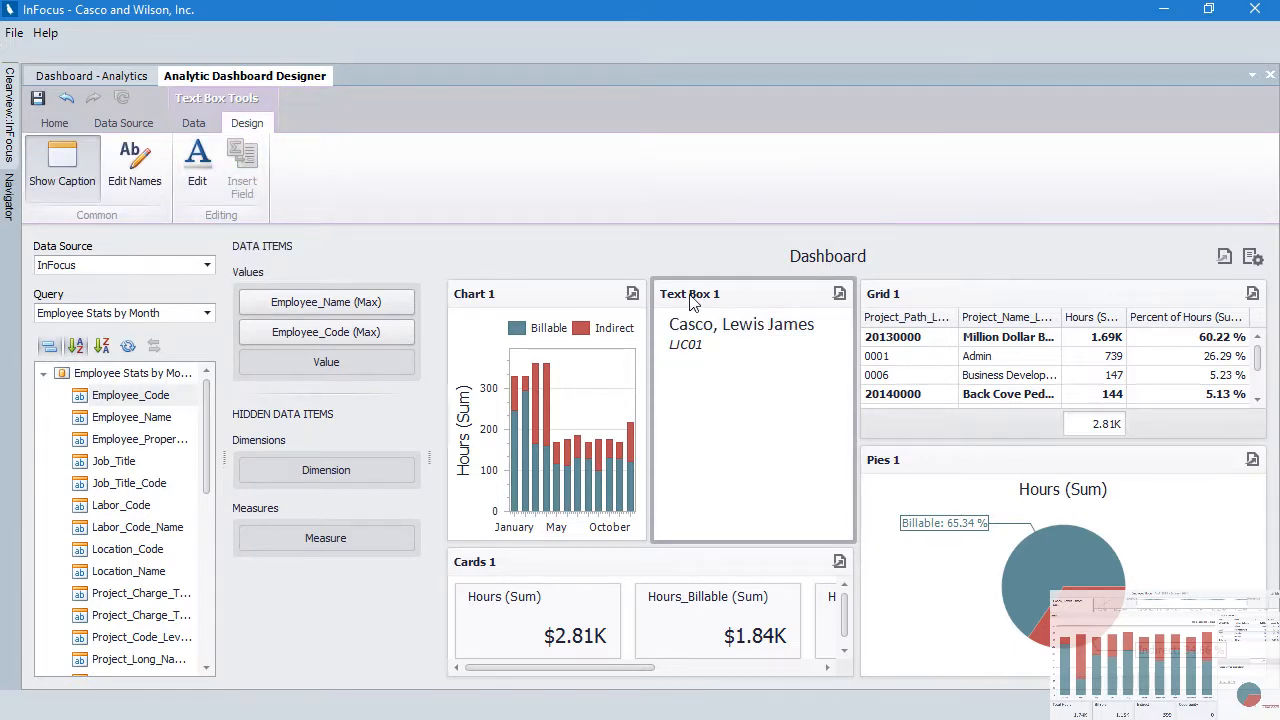
pyautogui.moveTo(692, 296); pyautogui.dragTo(578, 286)
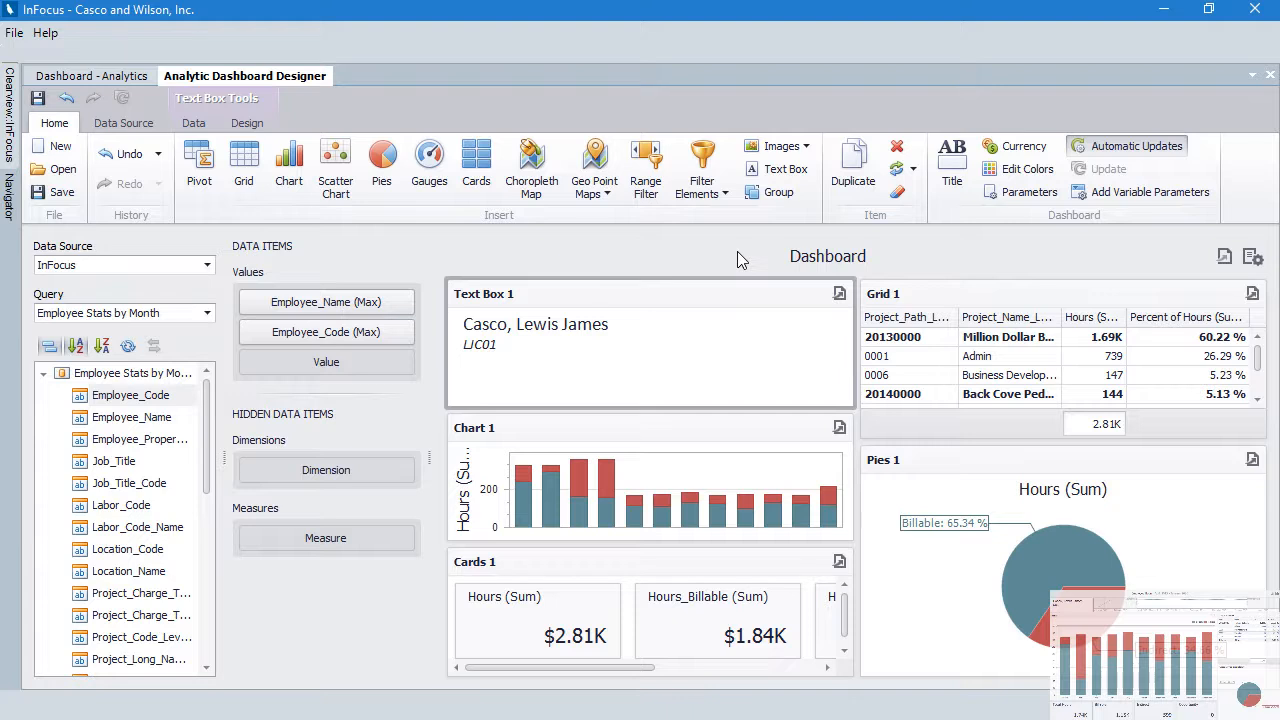
# Insert a range filter with Hours as its value and Transaction_Date grouped by month and year as its argument
pyautogui.click(655, 192)
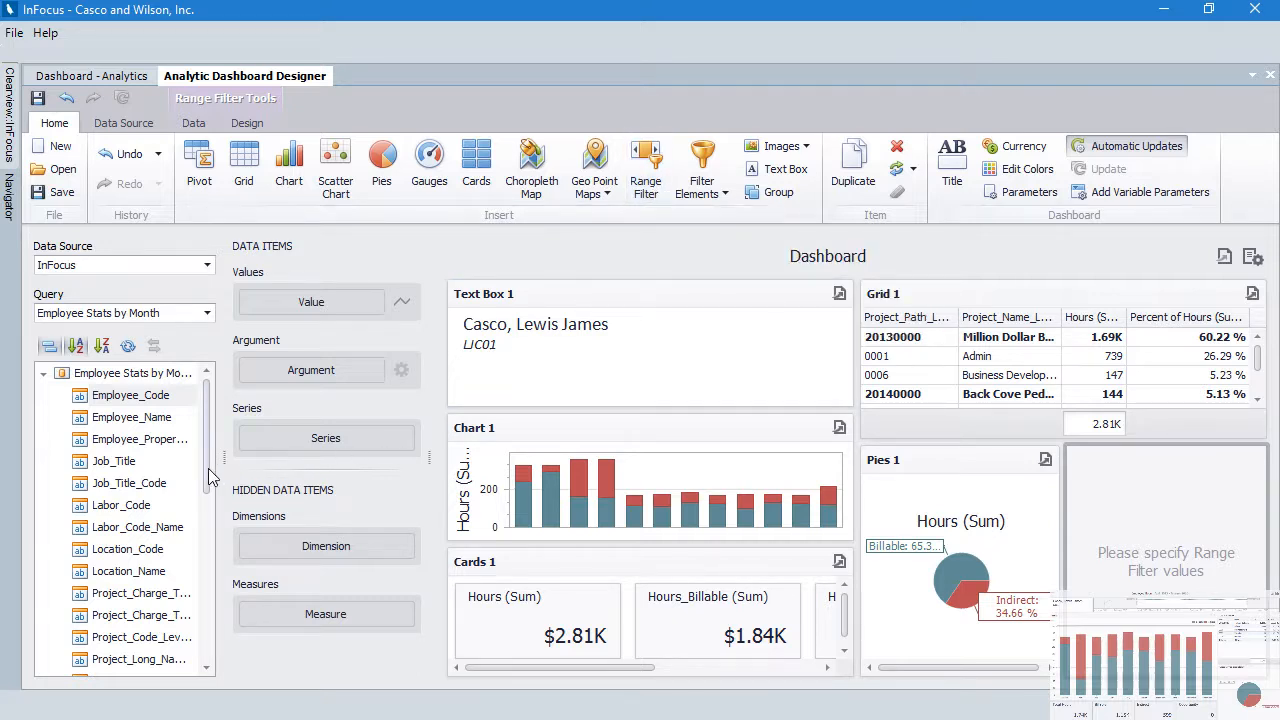
pyautogui.moveTo(210, 478); pyautogui.dragTo(217, 548)
pyautogui.moveTo(113, 597); pyautogui.dragTo(310, 302)
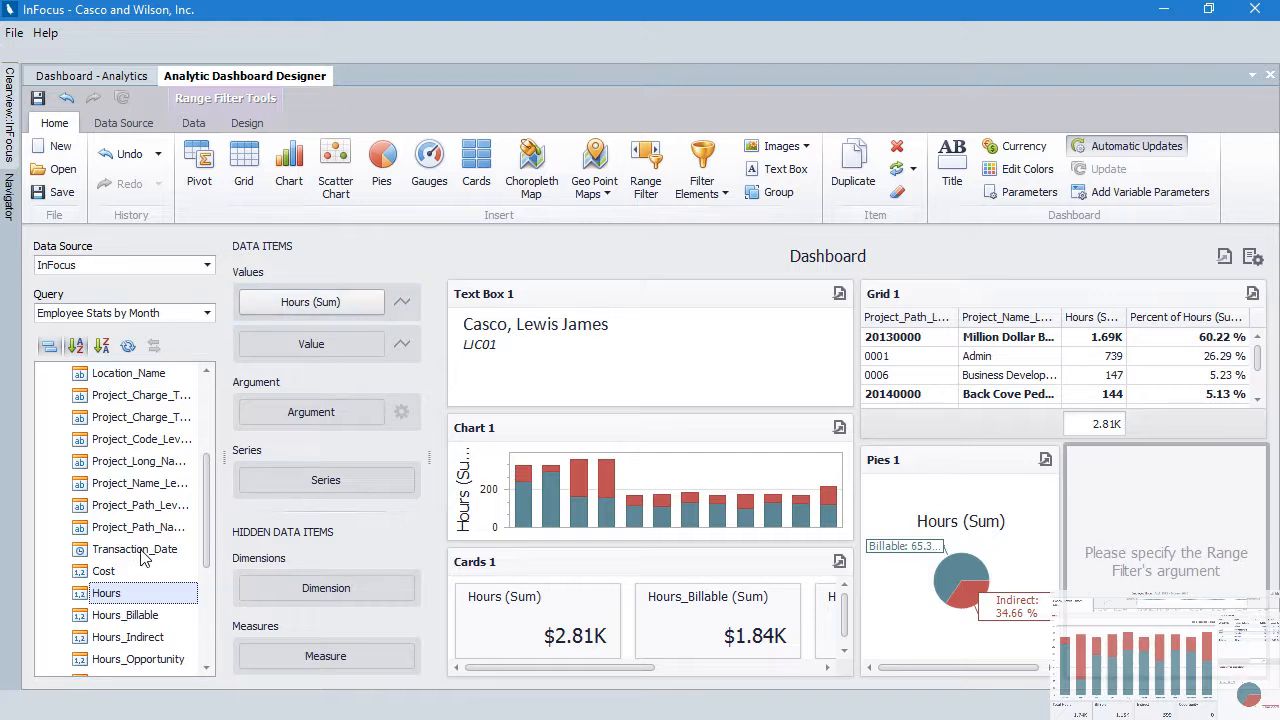
pyautogui.moveTo(140, 549); pyautogui.dragTo(308, 418)
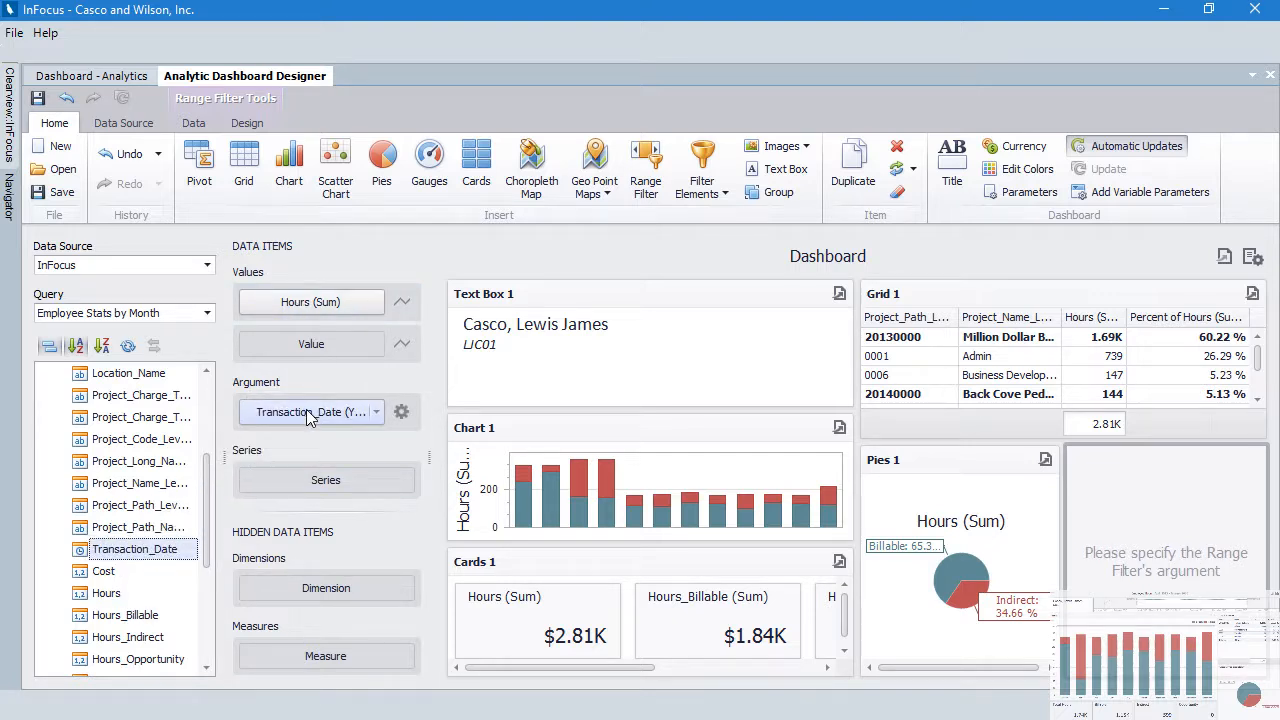
pyautogui.click(376, 412)
pyautogui.click(389, 462)
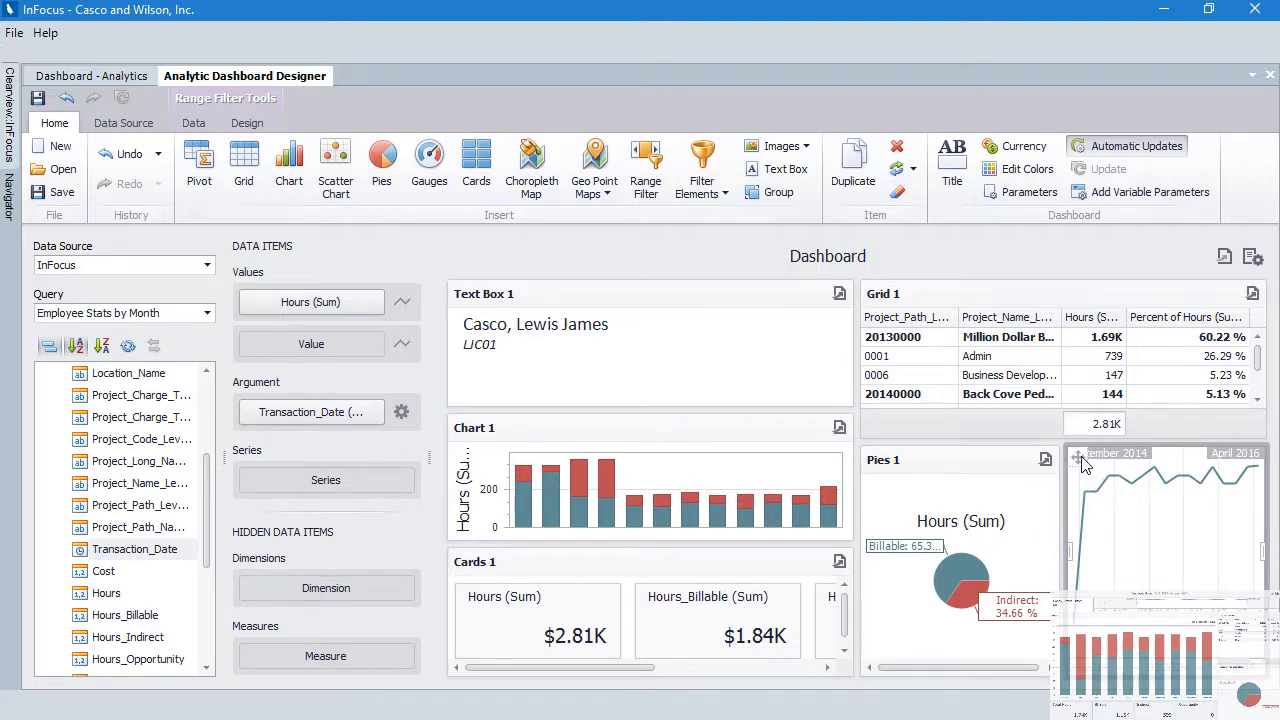
# Move the range filter above the grid and limit its range to March 2015 through December 2015
pyautogui.moveTo(1078, 457); pyautogui.dragTo(945, 276)
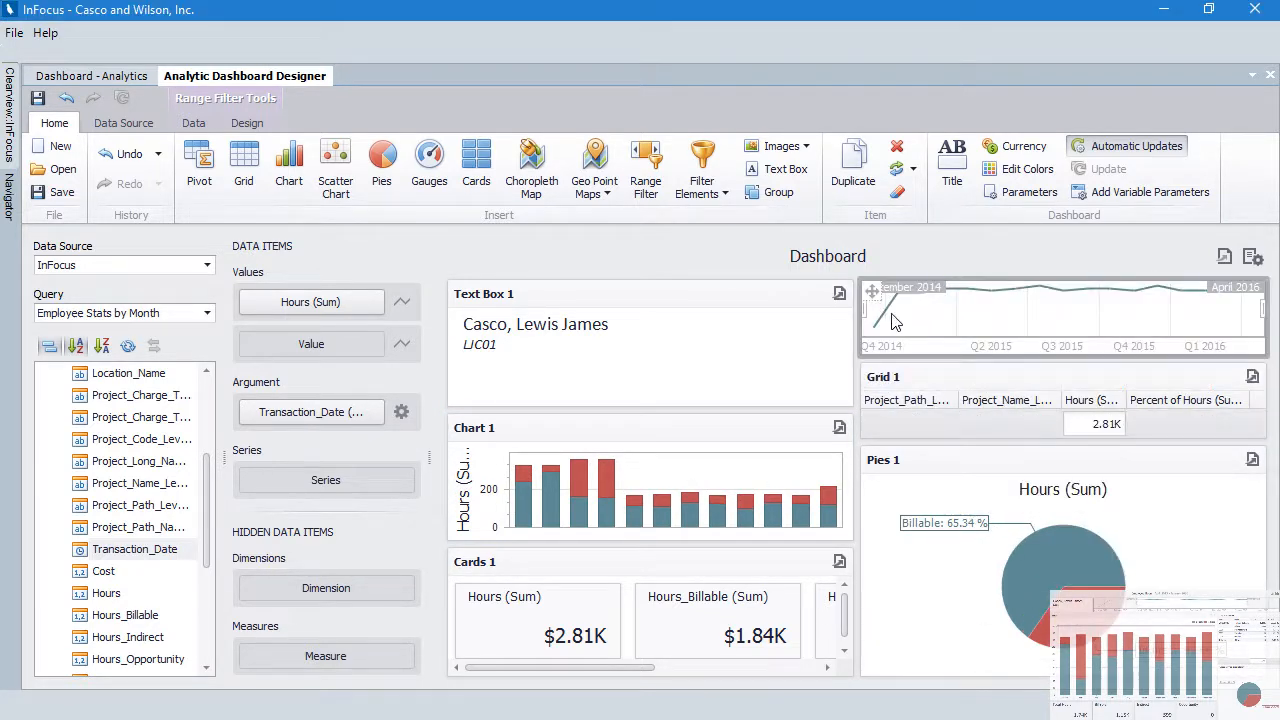
pyautogui.moveTo(864, 313); pyautogui.dragTo(935, 313)
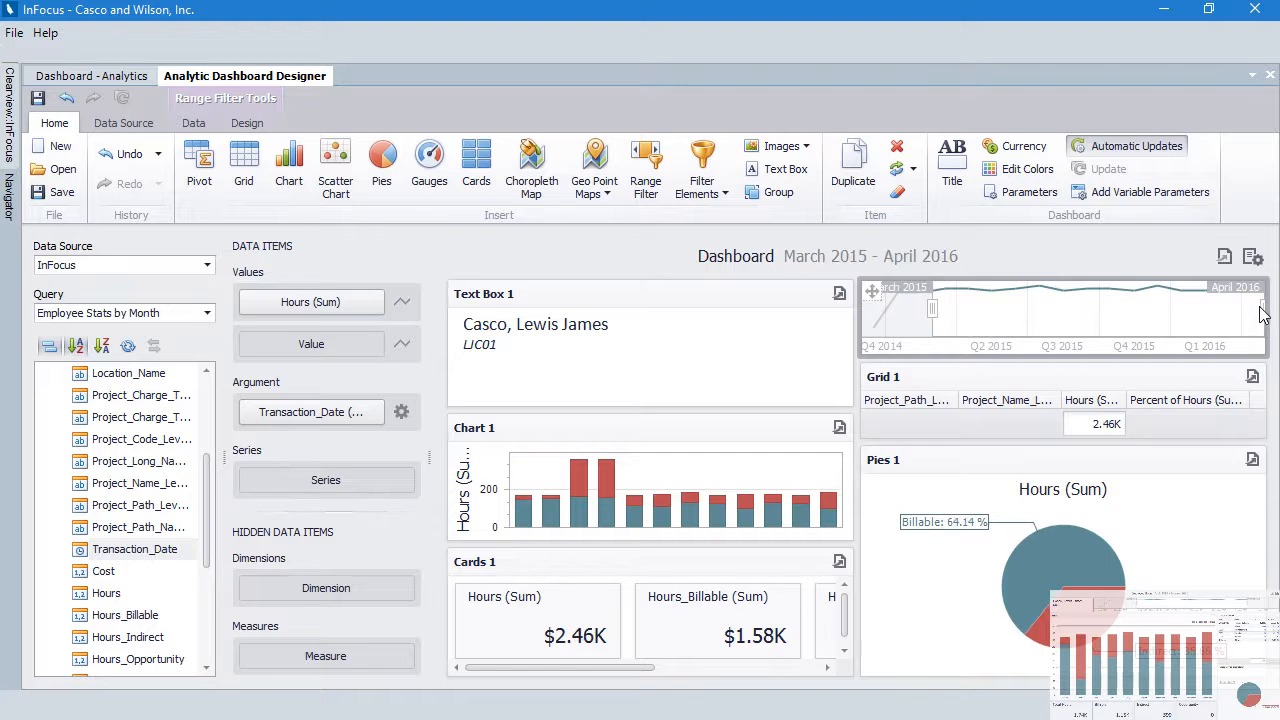
pyautogui.moveTo(1263, 306); pyautogui.dragTo(1170, 307)
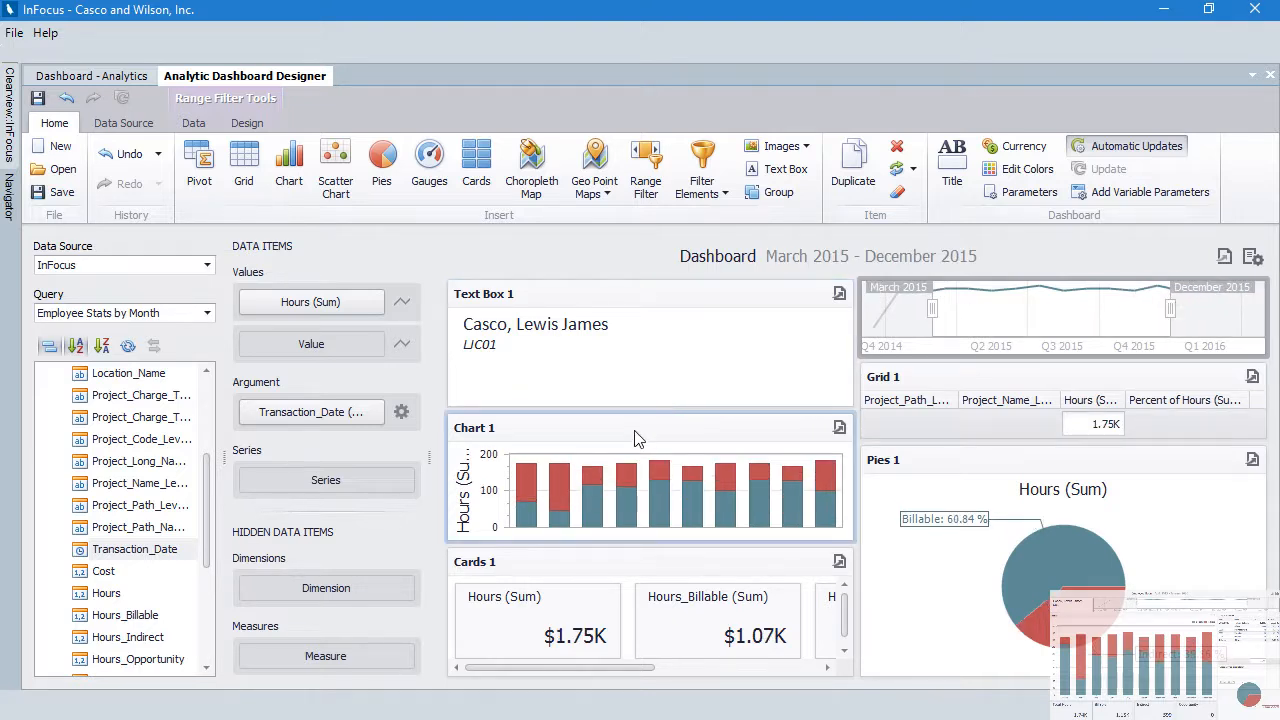
# Enable multiple master filtering on the monthly hours chart
pyautogui.click(637, 440)
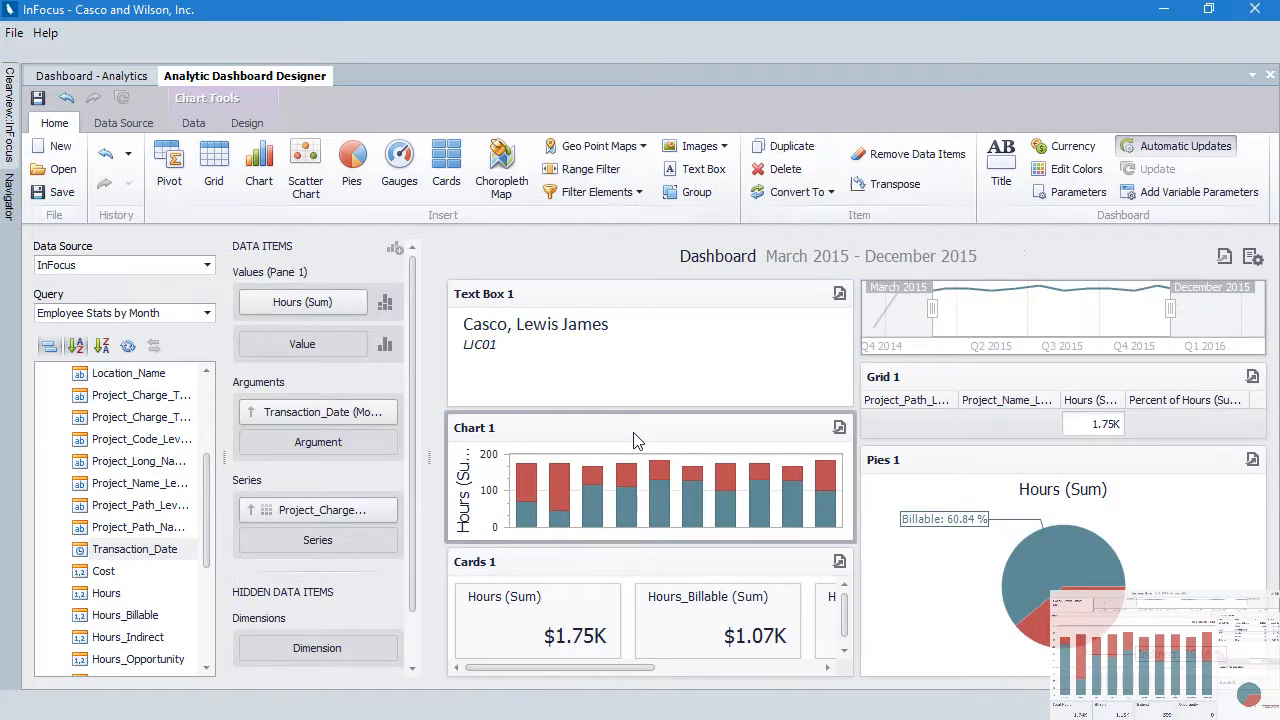
pyautogui.click(194, 123)
pyautogui.click(248, 165)
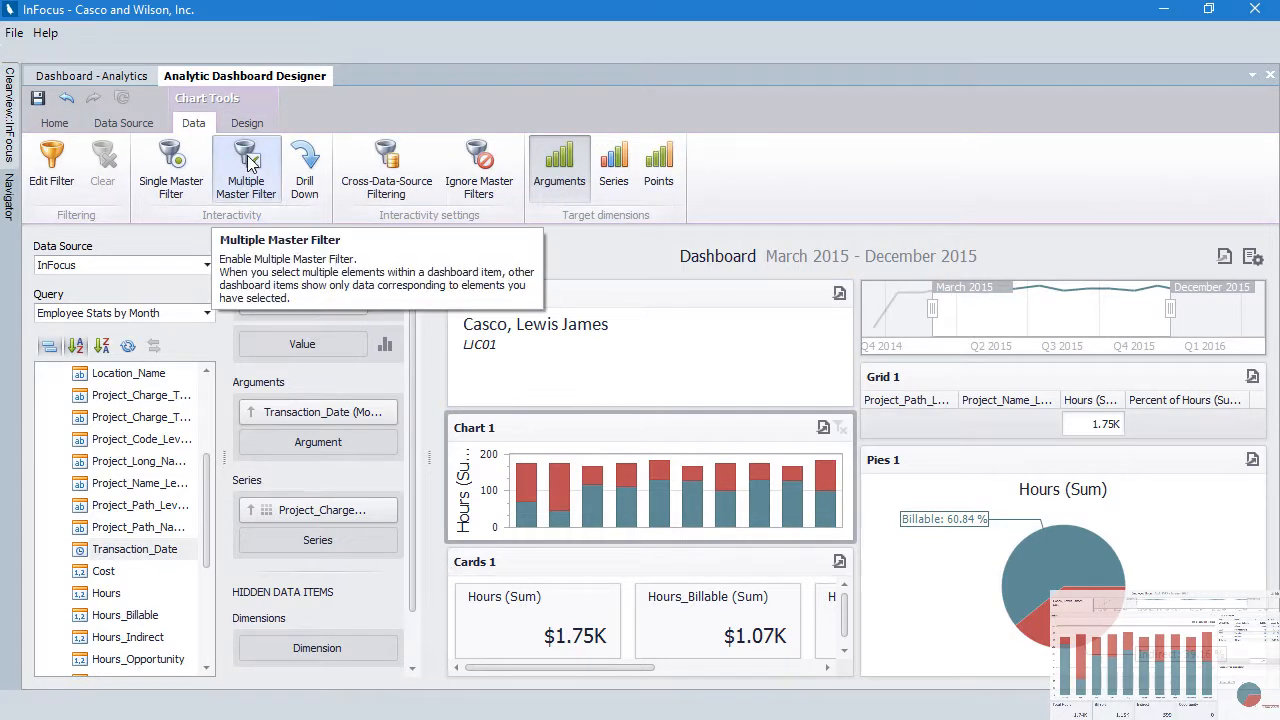
# Try the chart's master filter on the March and May bars and clear the selection
pyautogui.click(558, 495)
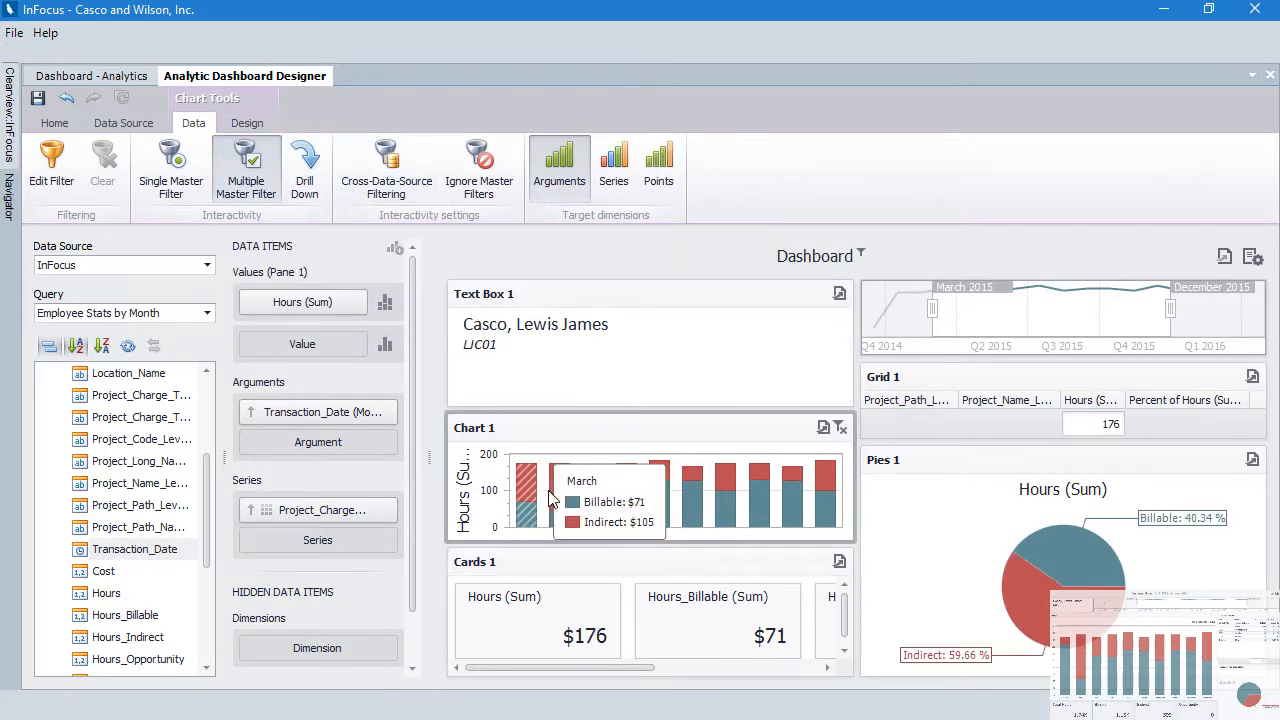
pyautogui.click(593, 500)
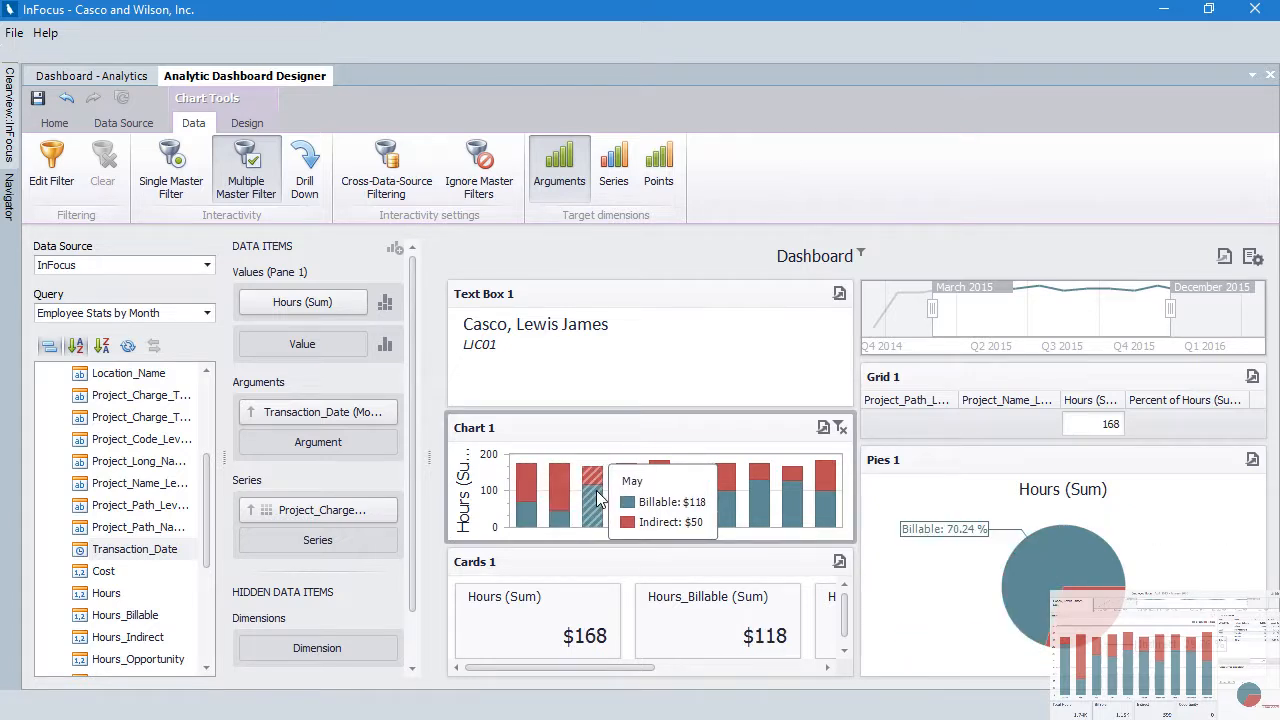
pyautogui.click(840, 428)
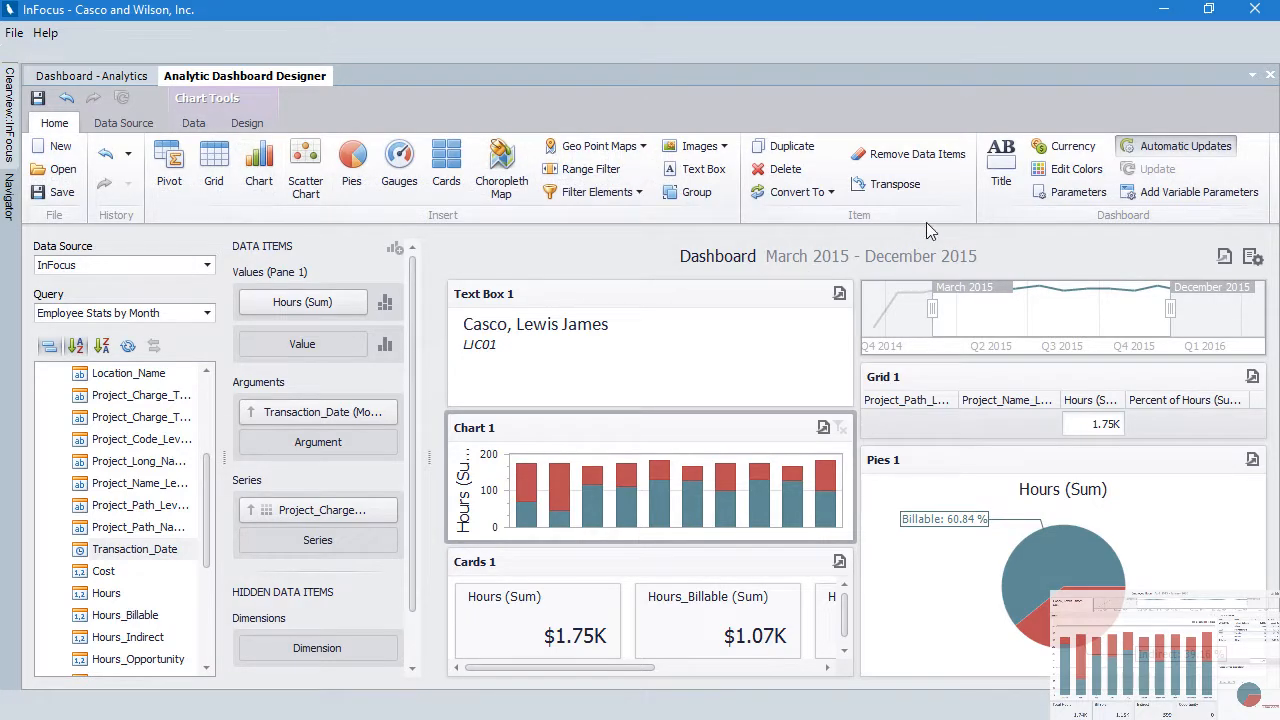
# Set the dashboard title text to "Employee Hours"
pyautogui.click(1001, 165)
pyautogui.doubleClick(698, 265)
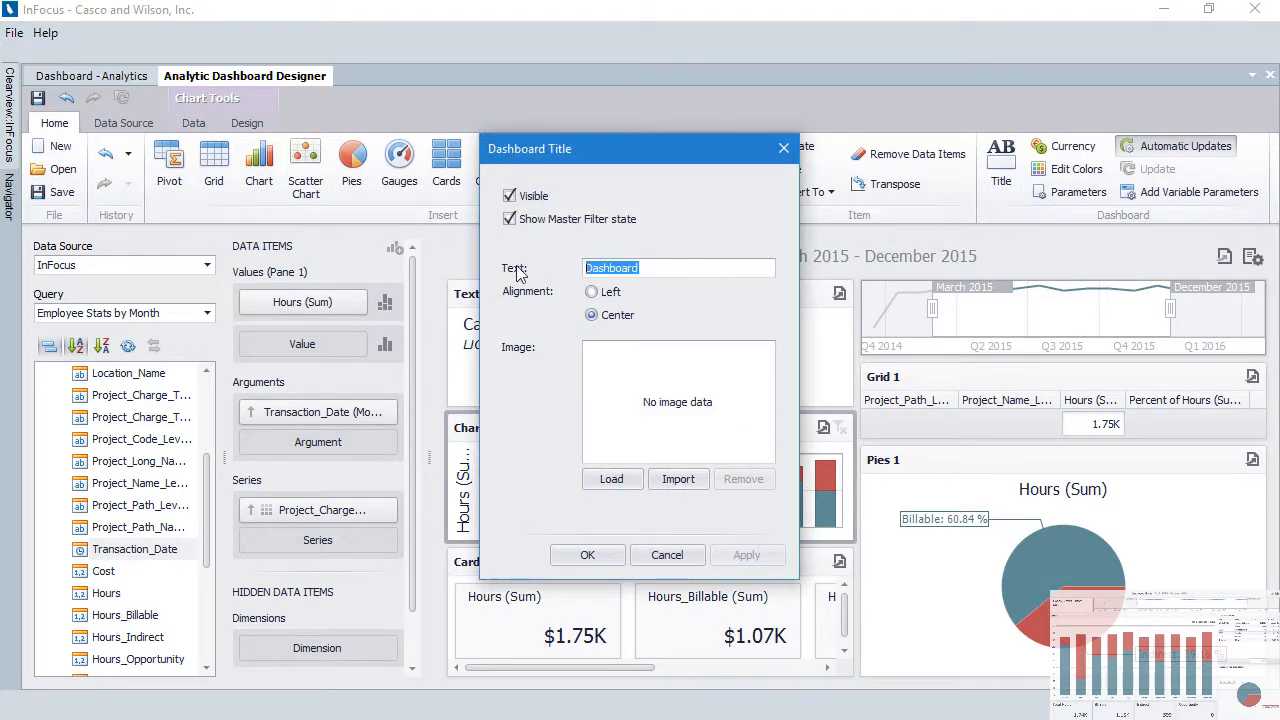
pyautogui.write('Employee Hours')
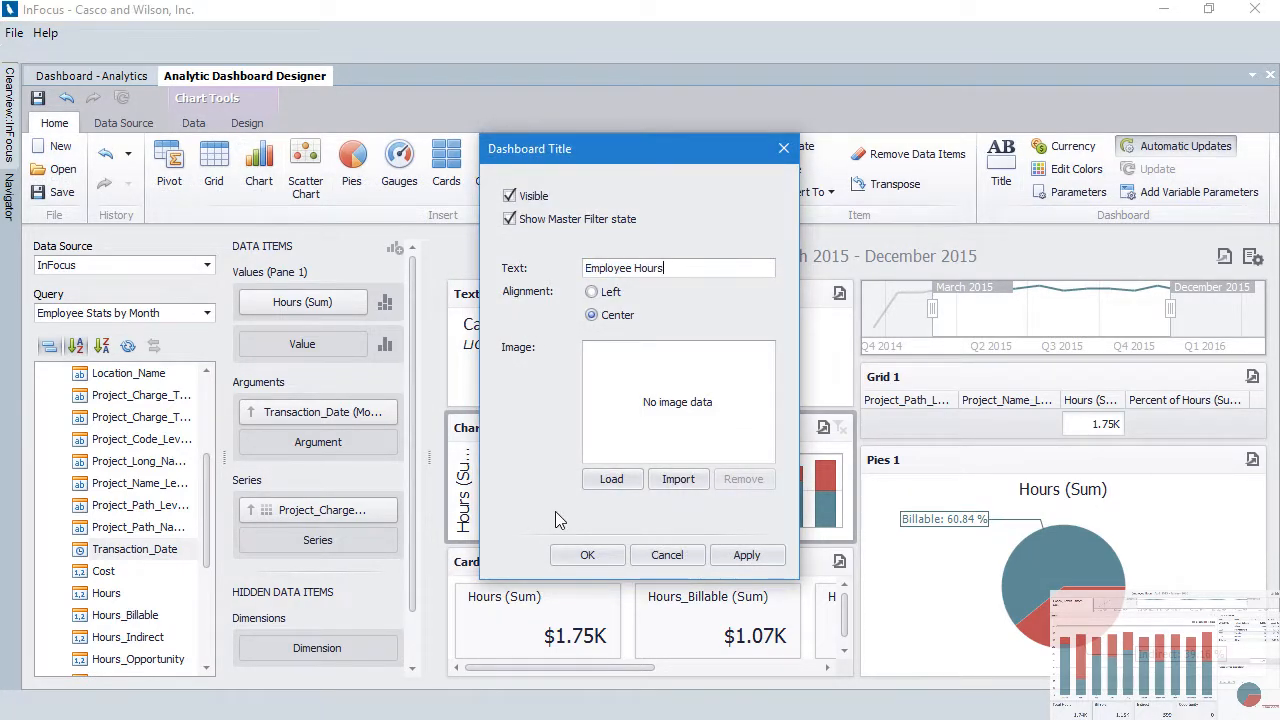
pyautogui.click(587, 555)
# Hide the caption of the employee text box
pyautogui.click(573, 295)
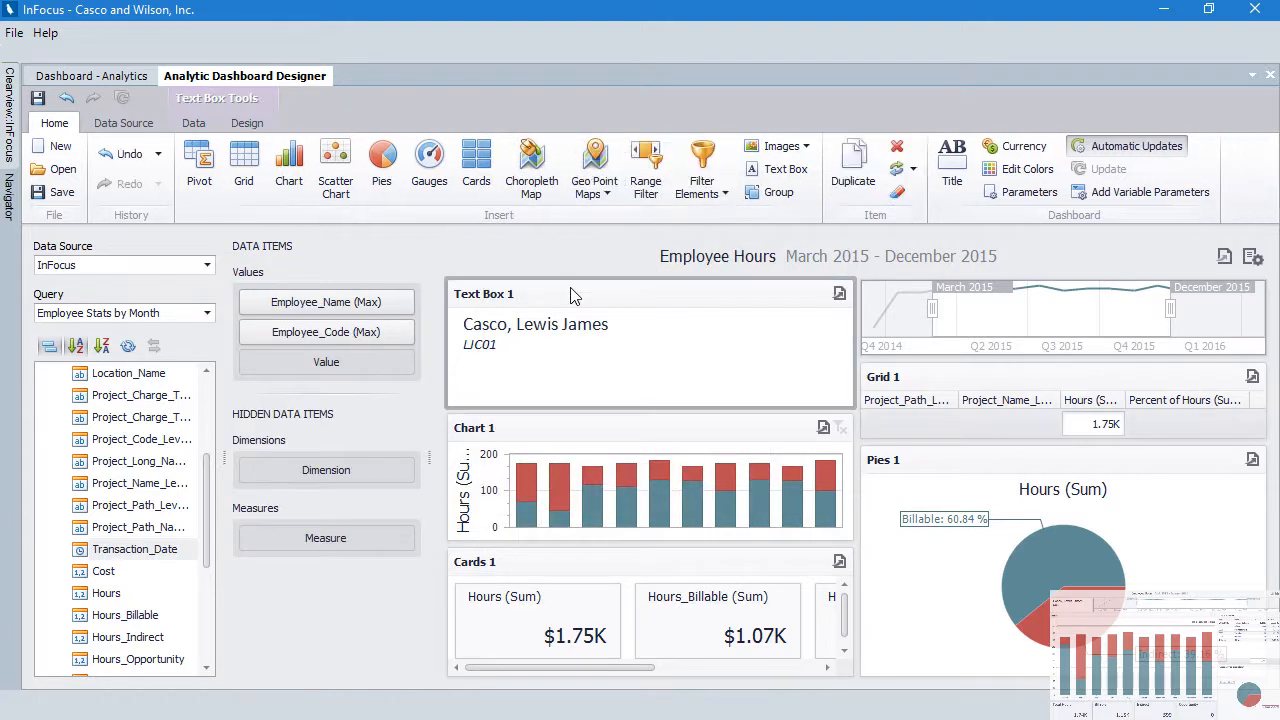
pyautogui.click(247, 124)
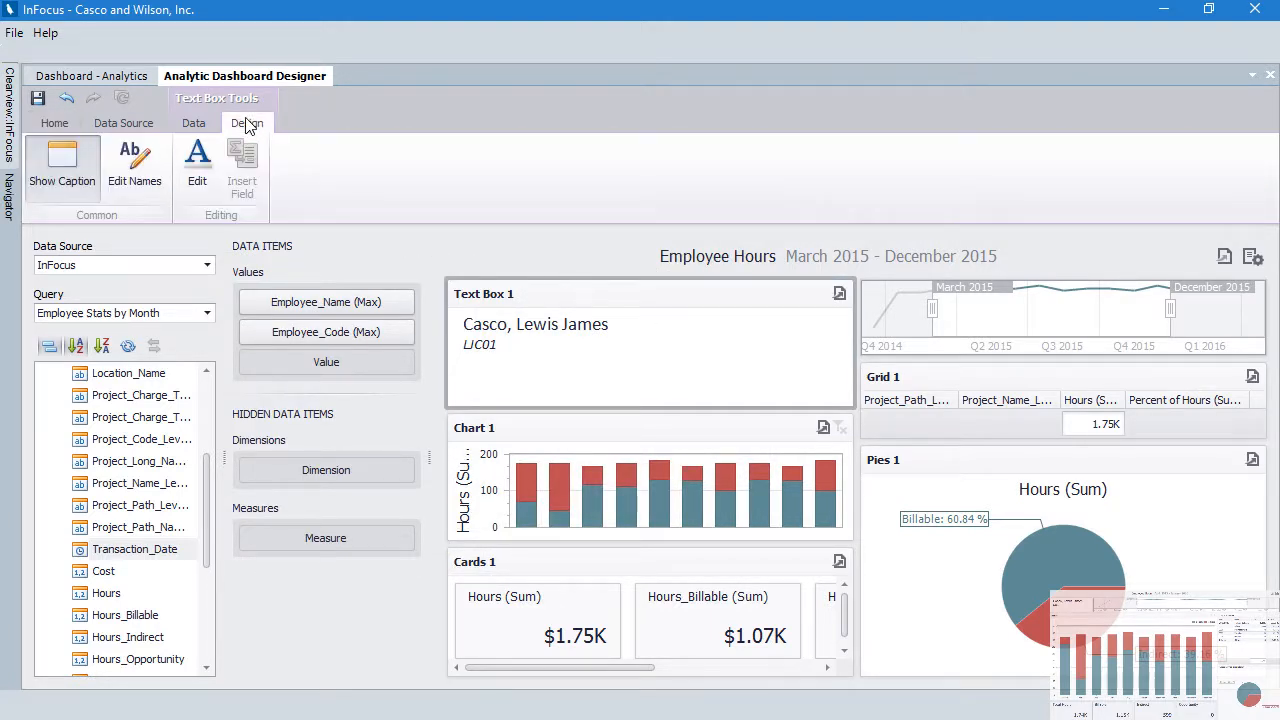
pyautogui.click(78, 170)
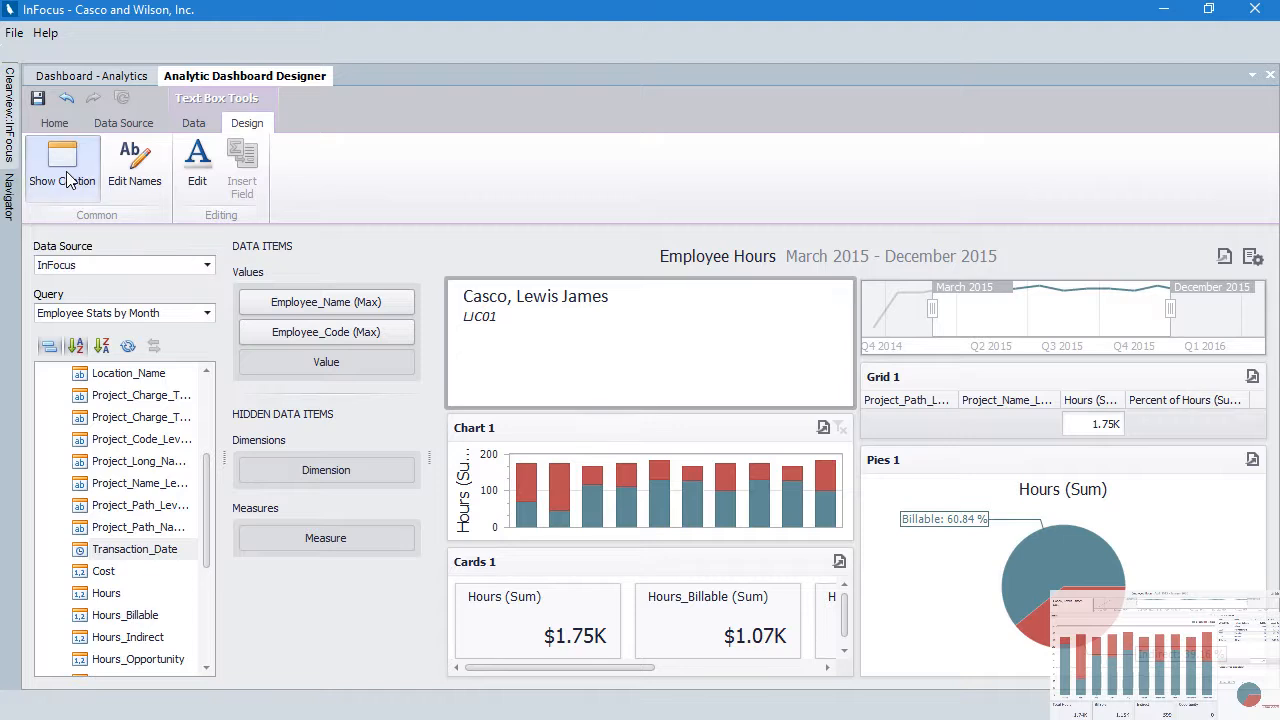
# Rename the monthly bar chart item to "Hours"
pyautogui.click(481, 427)
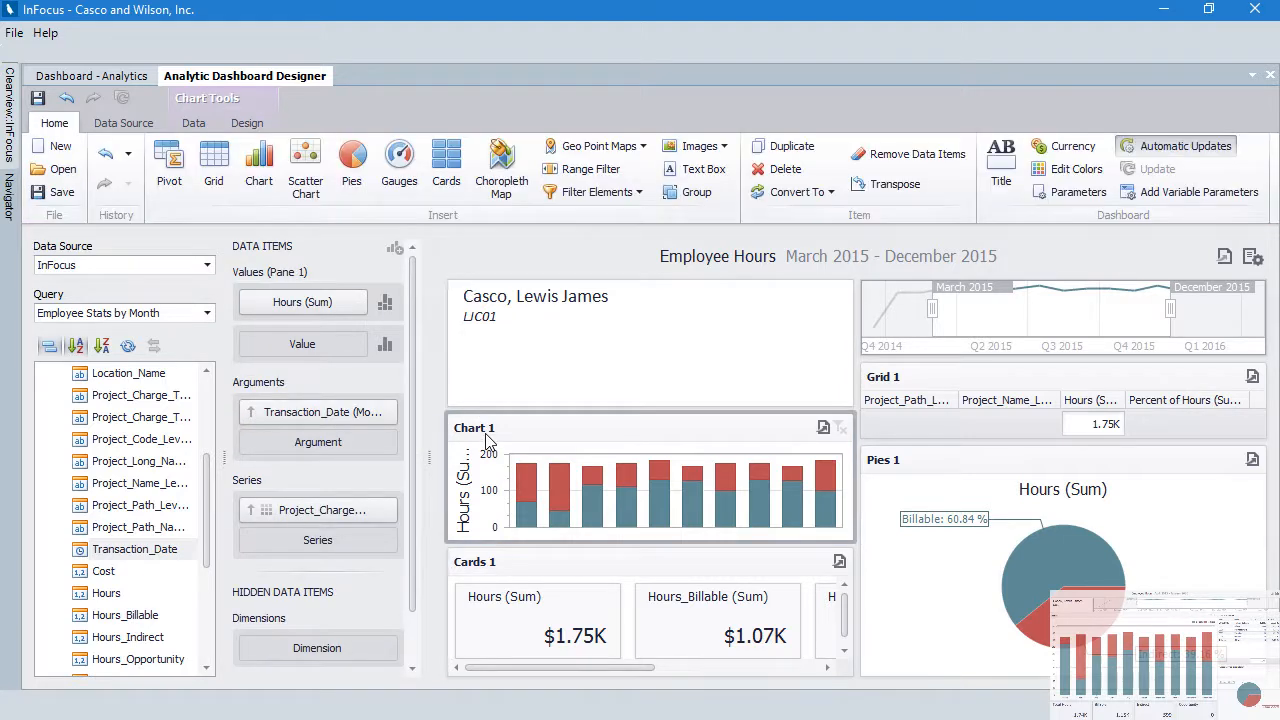
pyautogui.click(247, 123)
pyautogui.click(134, 165)
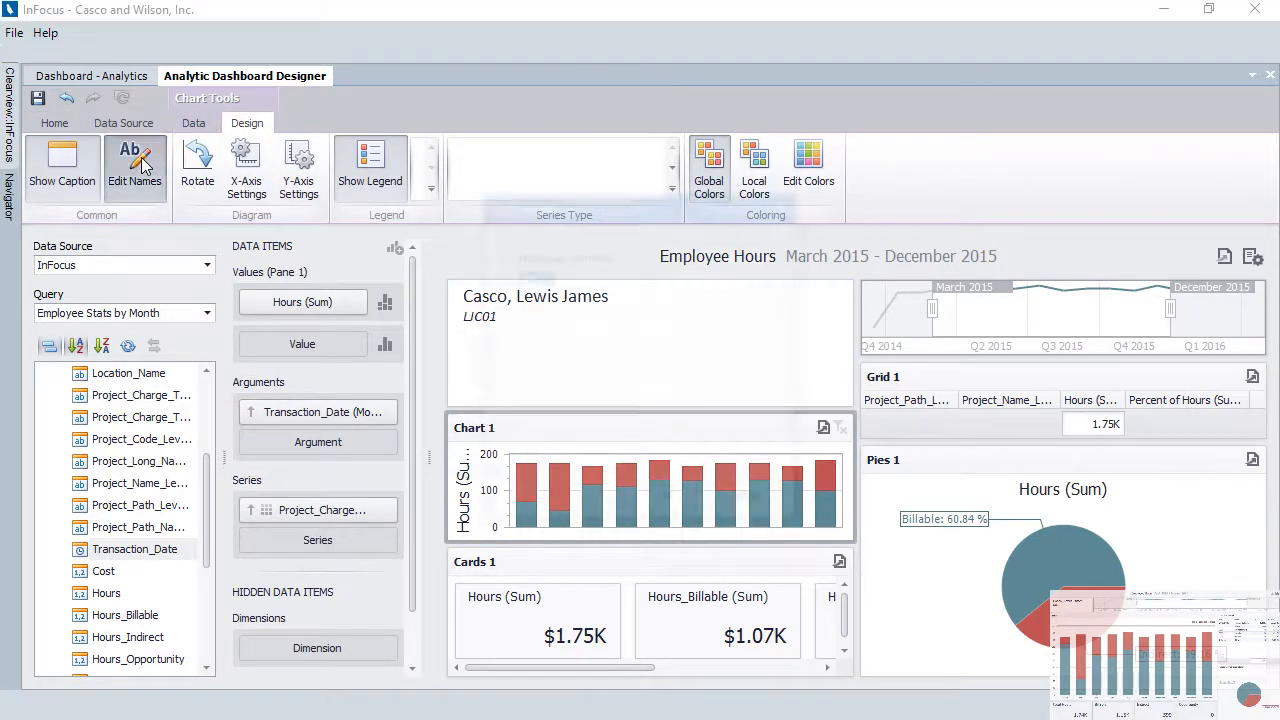
pyautogui.write('Hours')
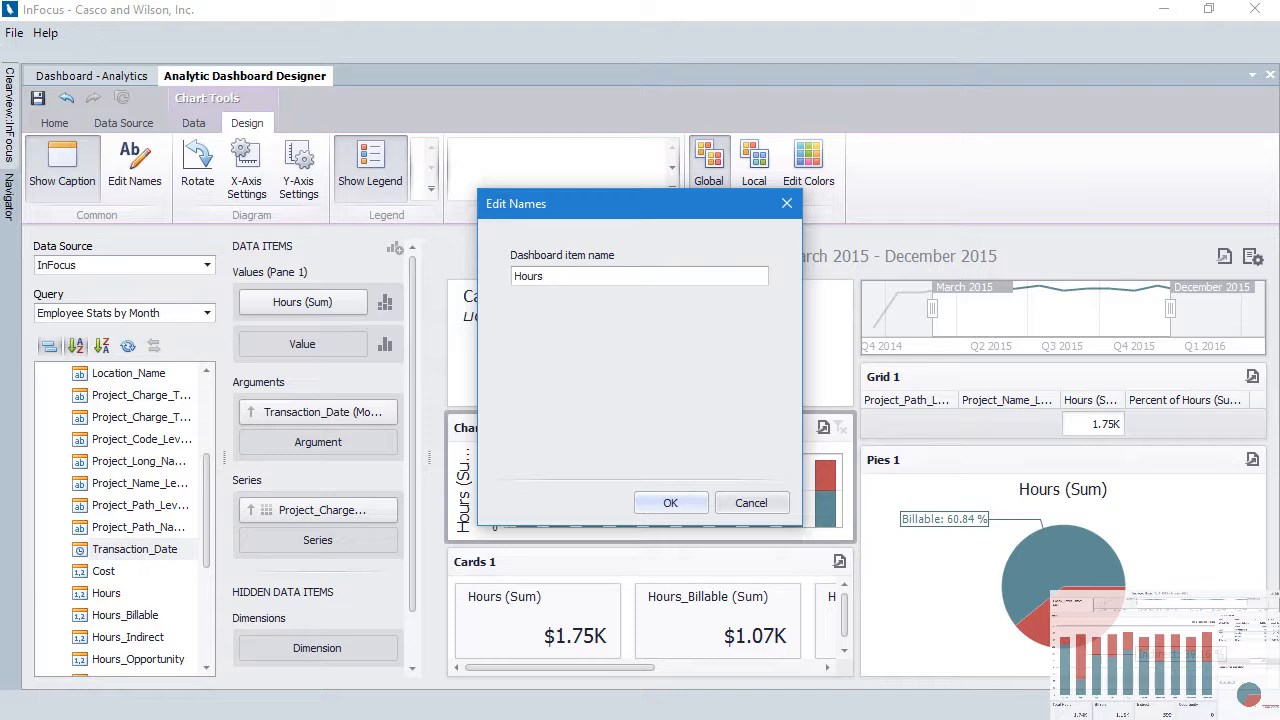
pyautogui.click(670, 503)
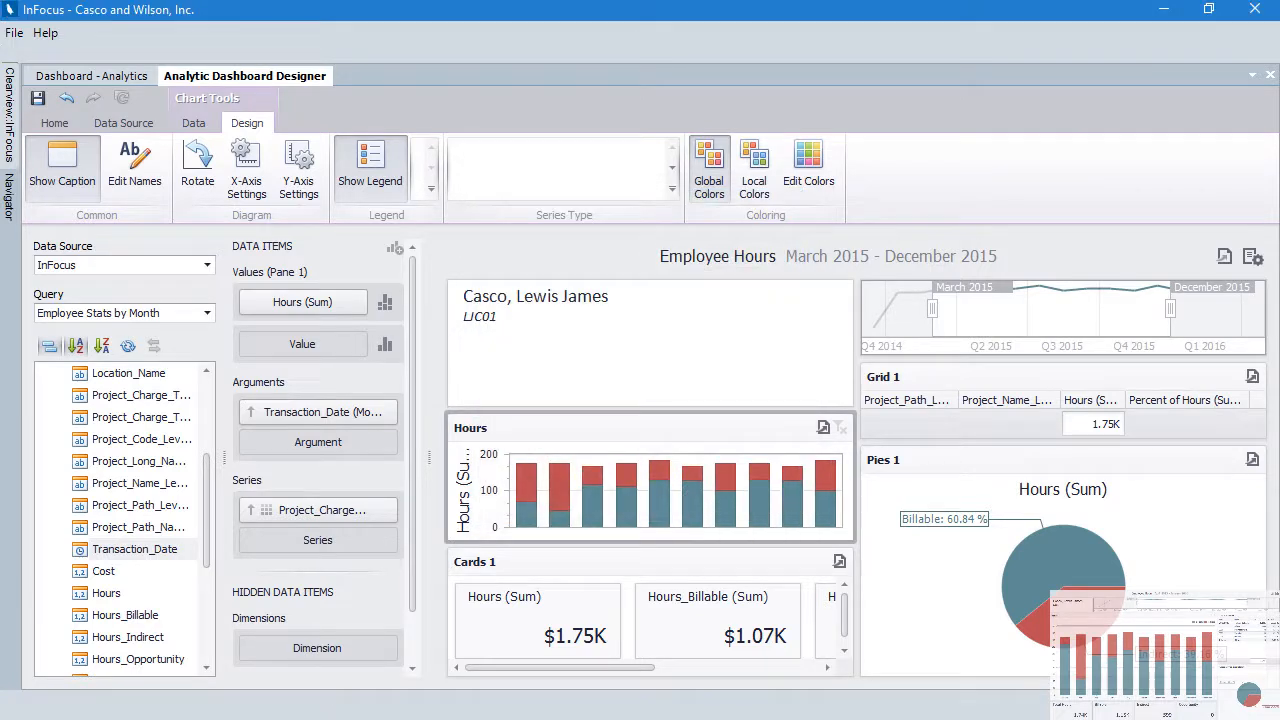
# Turn off the Y-axis title of the Hours chart
pyautogui.click(298, 170)
pyautogui.click(469, 368)
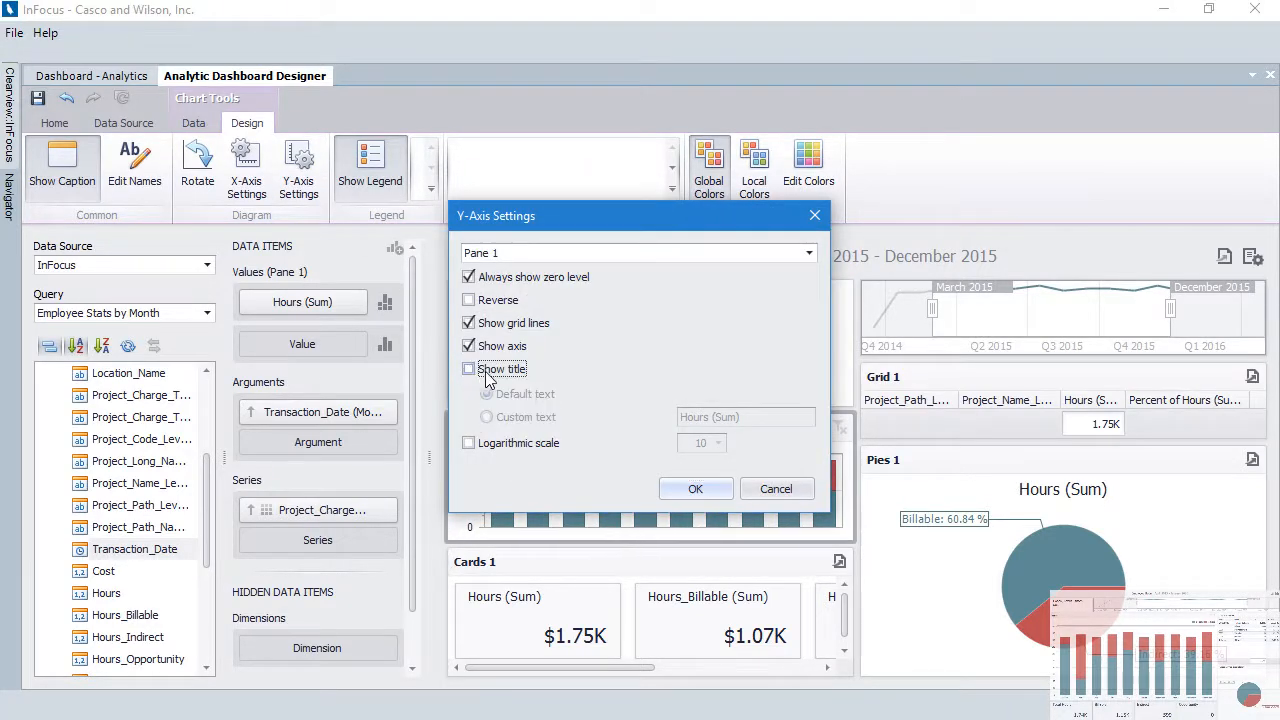
pyautogui.click(694, 488)
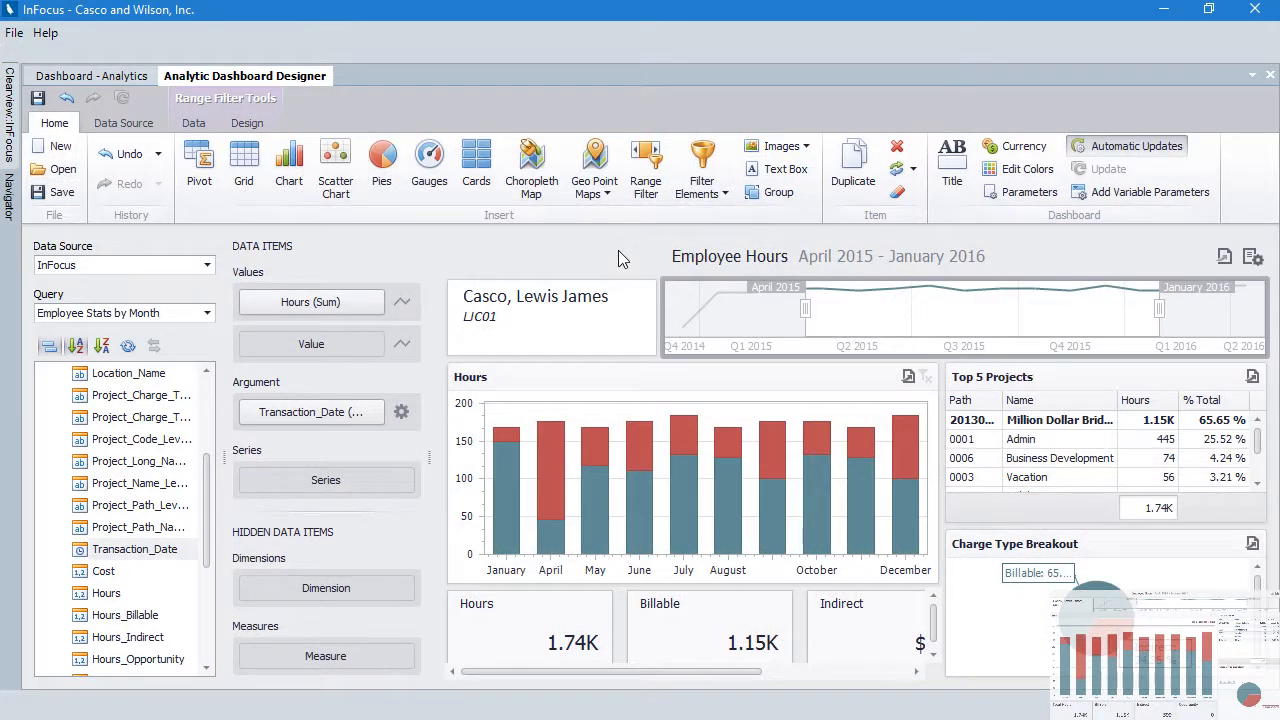
# Save the dashboard in the Employees grouping under the name "My Hours"
pyautogui.click(55, 192)
pyautogui.click(551, 237)
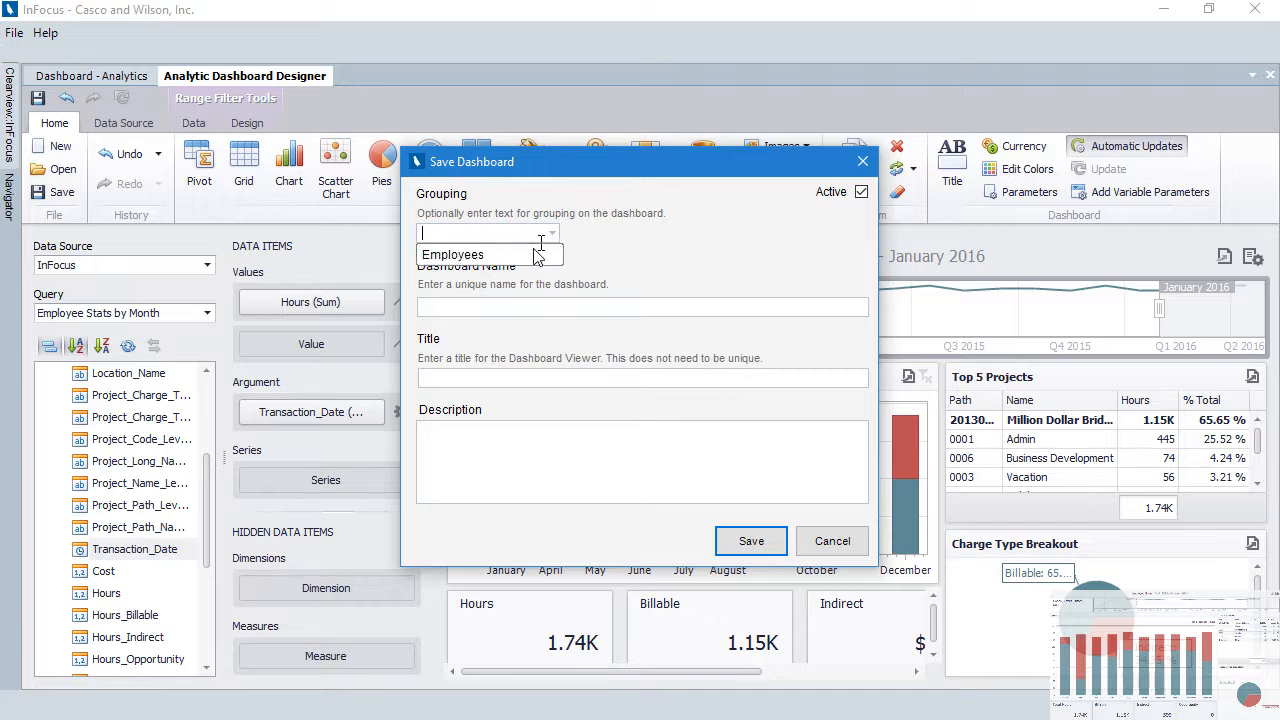
pyautogui.click(533, 256)
pyautogui.click(533, 303)
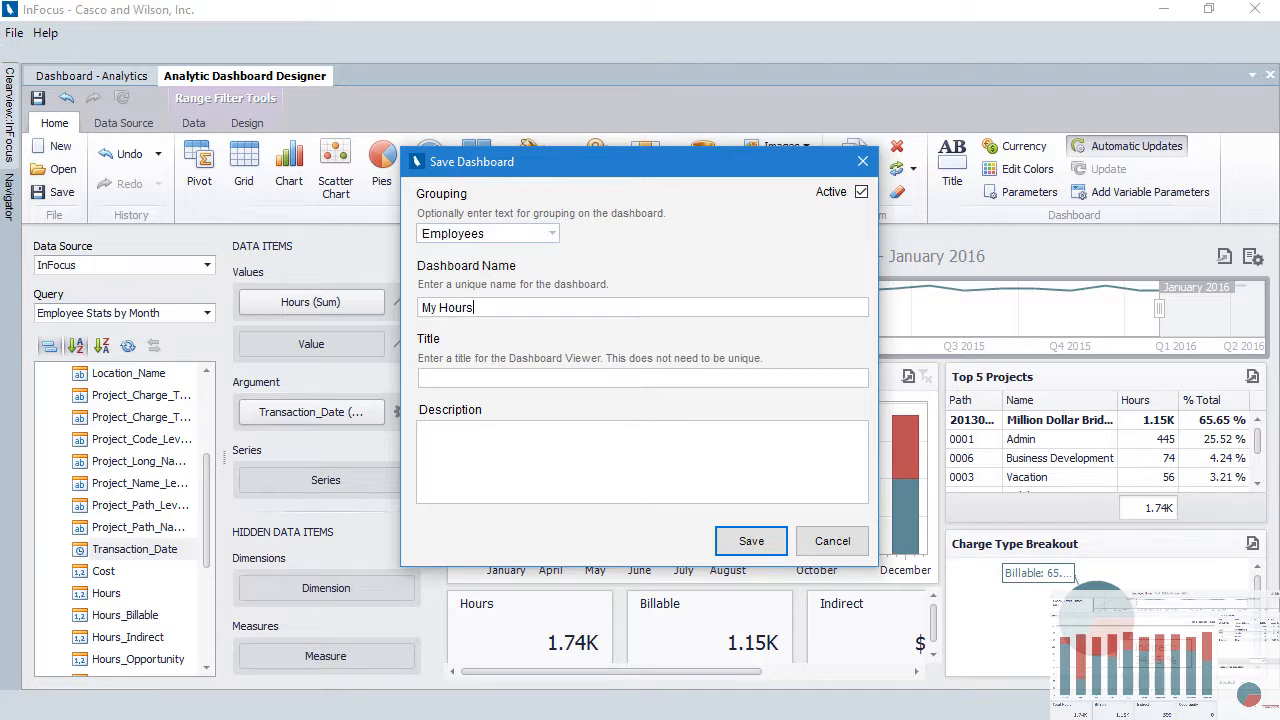
pyautogui.write('My Hours')
pyautogui.press('Tab')
pyautogui.click(751, 541)
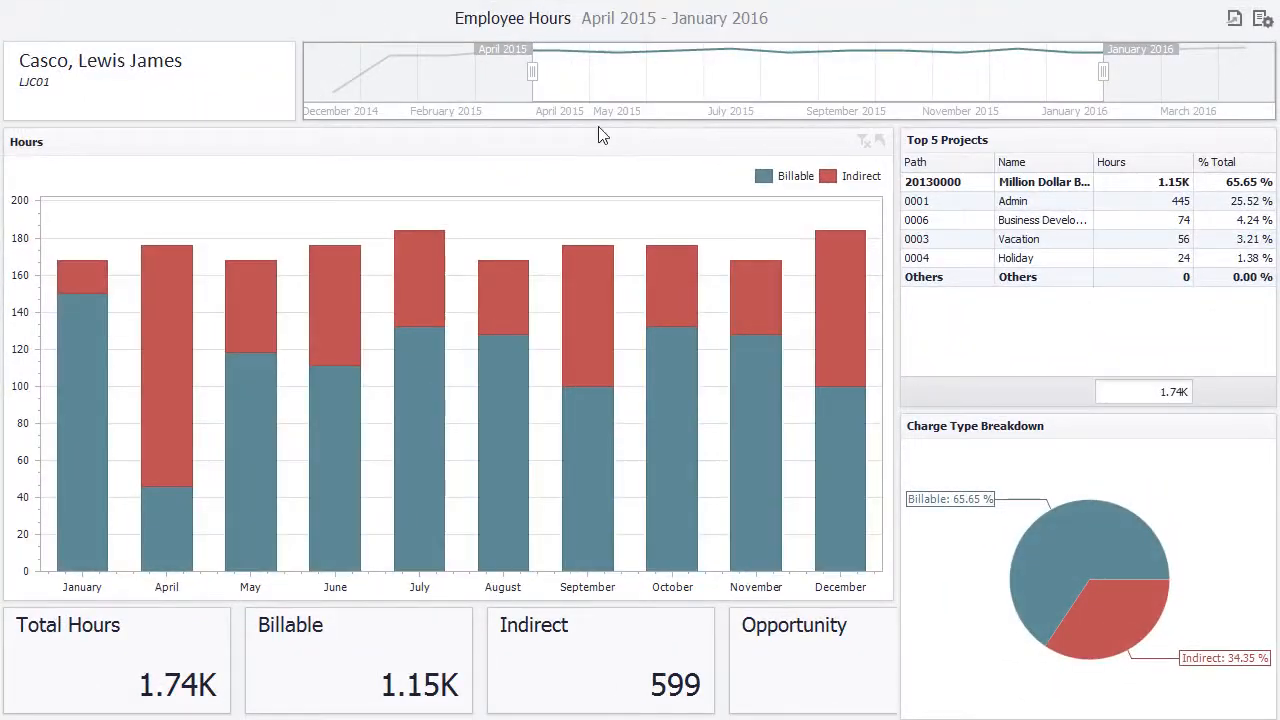
# Filter the finished dashboard by the July, August, September and October bars in turn to examine each month's hours
pyautogui.click(439, 236)
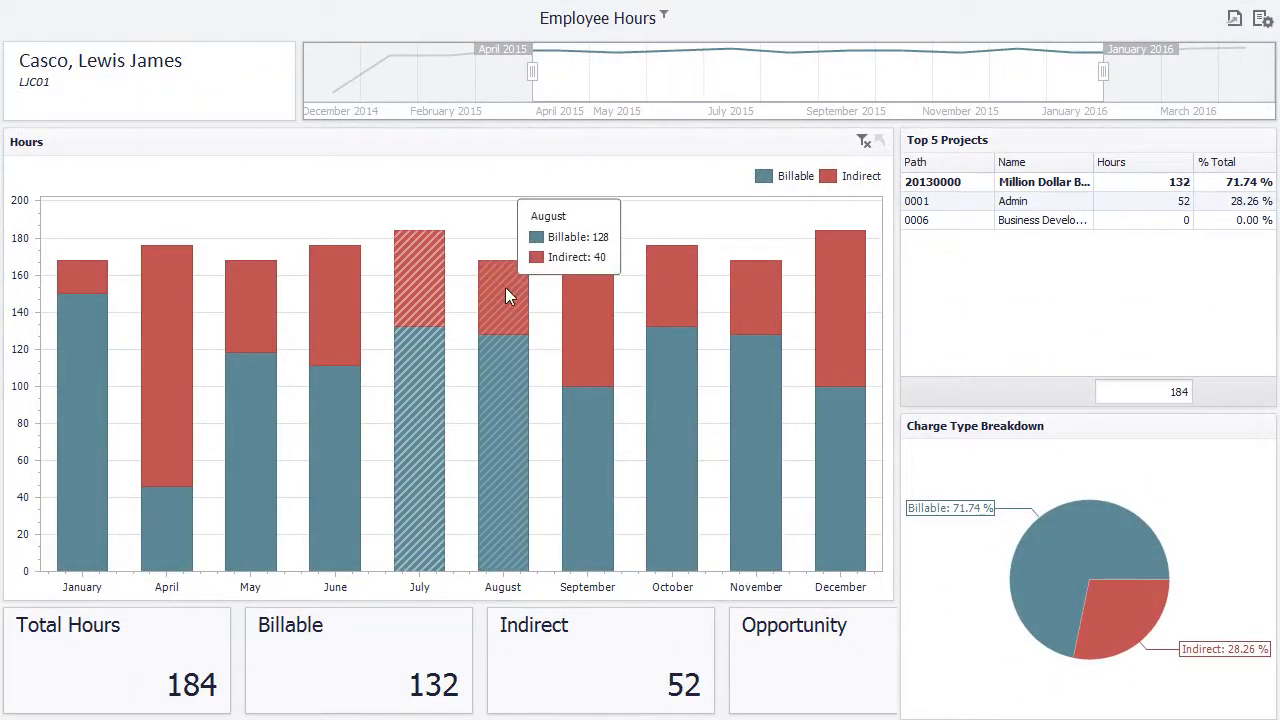
pyautogui.click(505, 287)
pyautogui.click(585, 307)
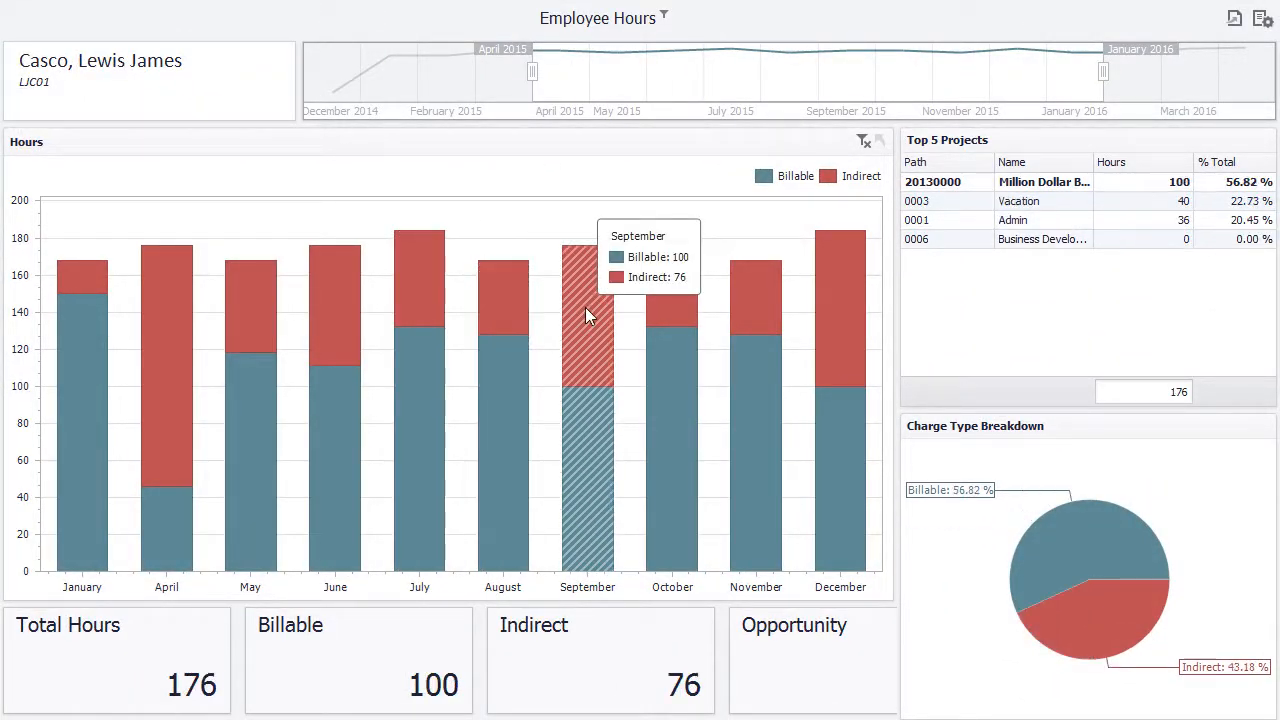
pyautogui.click(664, 306)
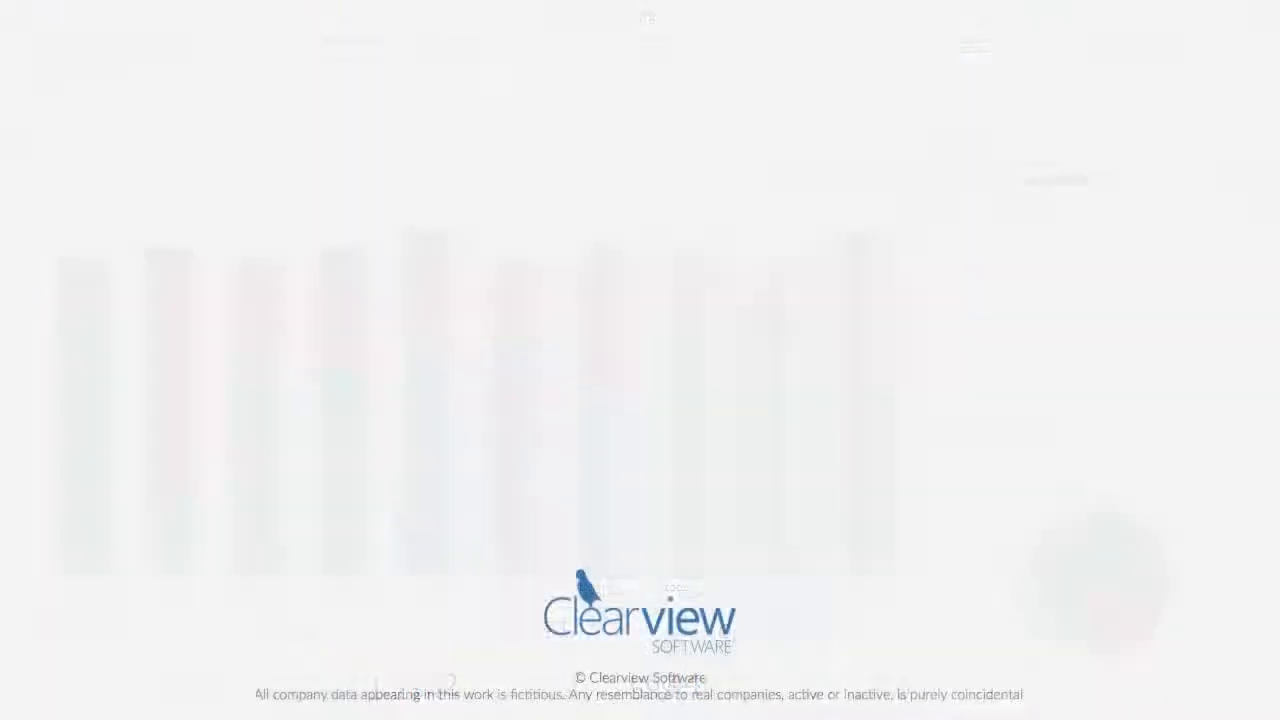